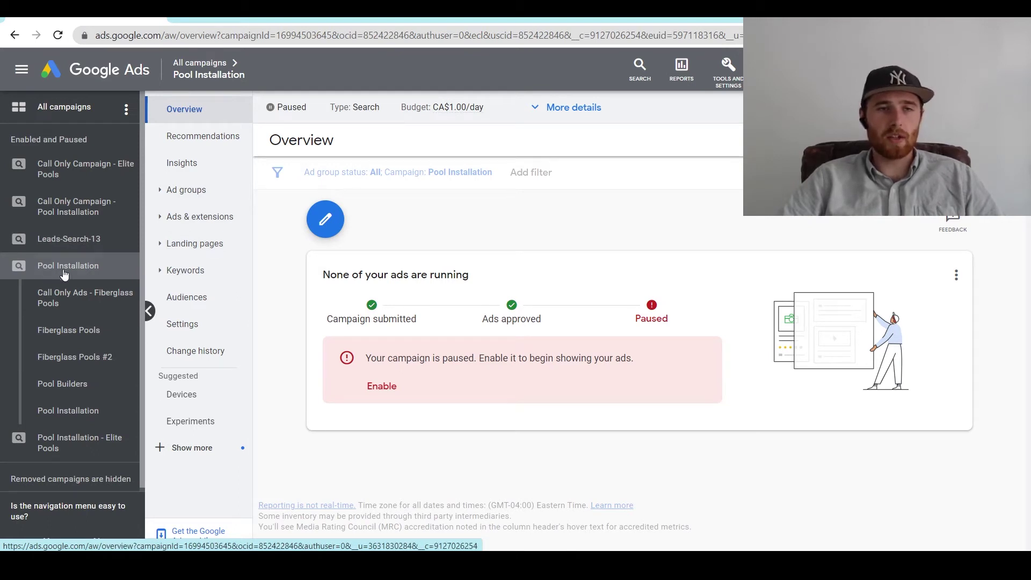
Step: Show the Pool Installation campaign's ad groups and scroll down to the Pool Builders row
left_click(198, 195)
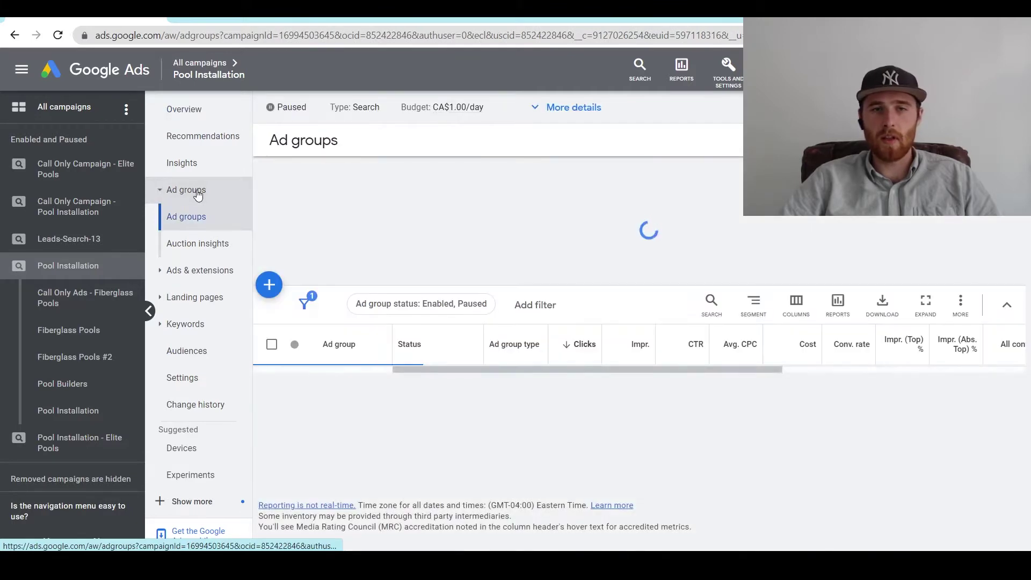
scroll(593, 340, "down", 3)
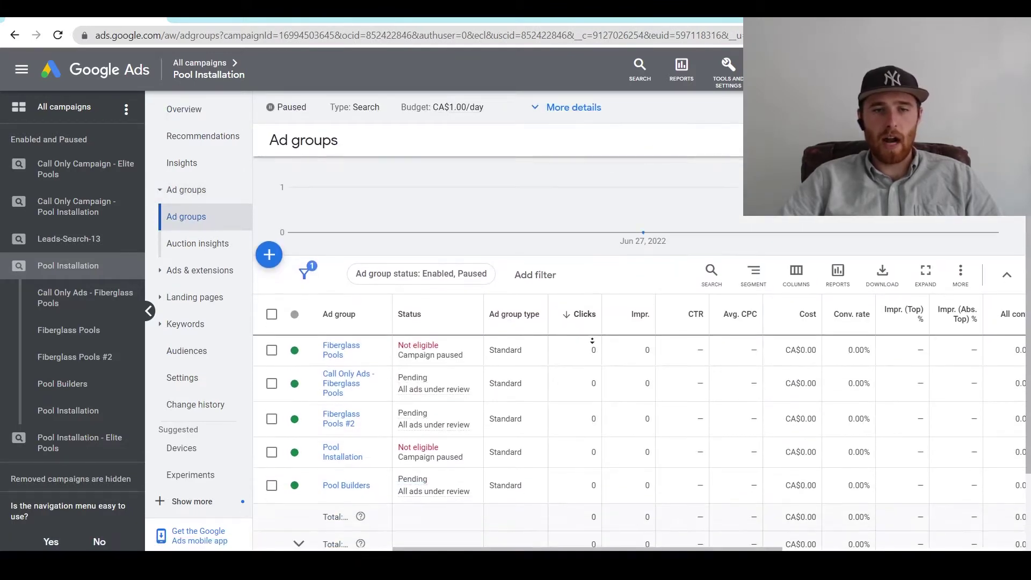
scroll(592, 343, "down", 1)
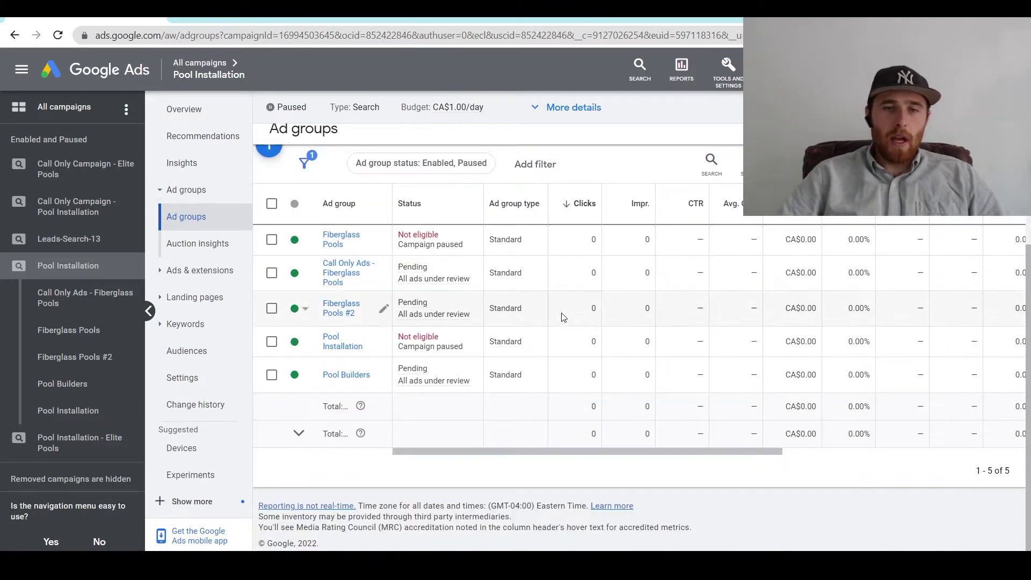
Step: Copy the Pool Builders ad group and start pasting it with Pool Installation as the destination
left_click(271, 376)
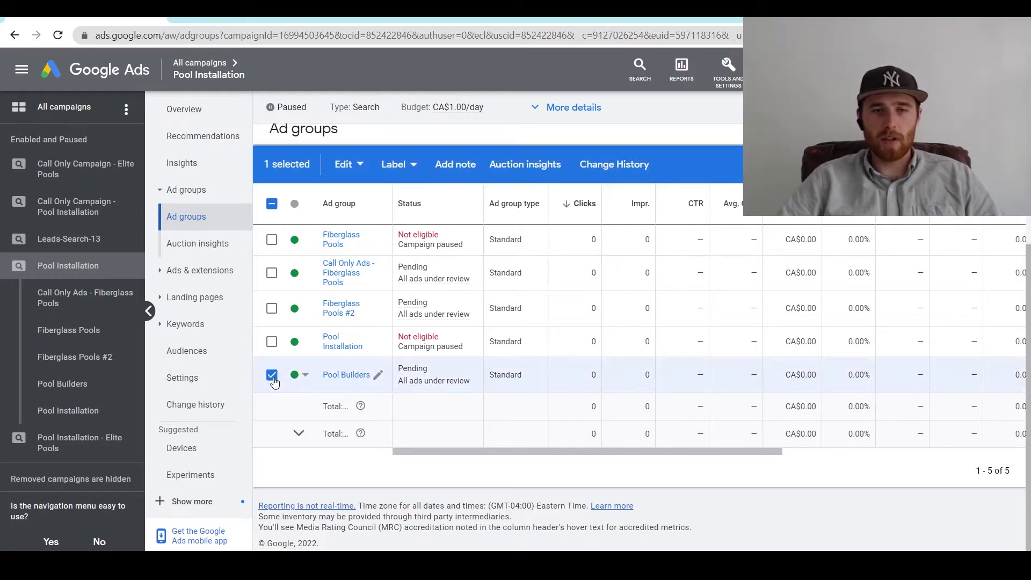
left_click(272, 379)
left_click(272, 375)
left_click(344, 165)
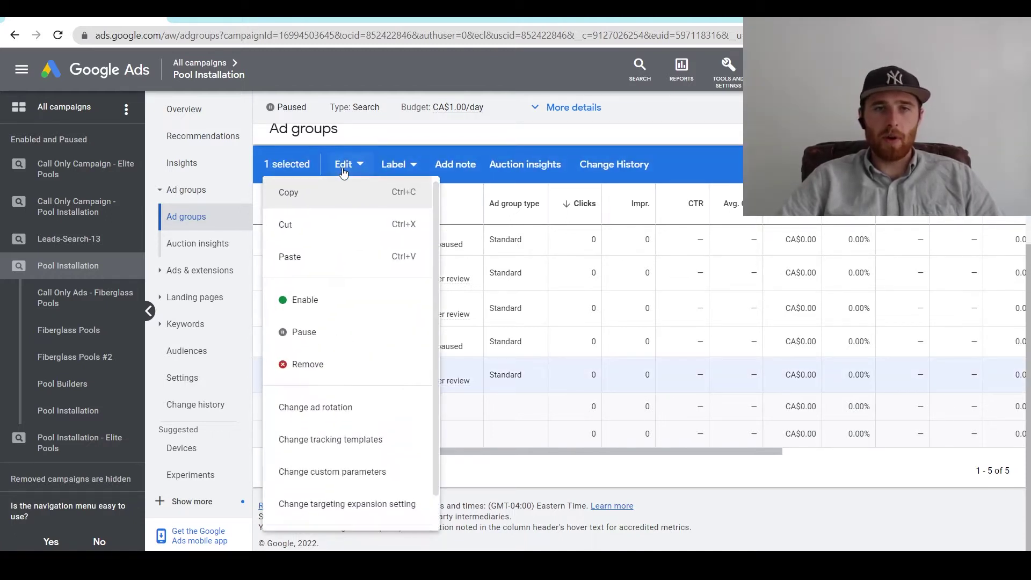
left_click(297, 194)
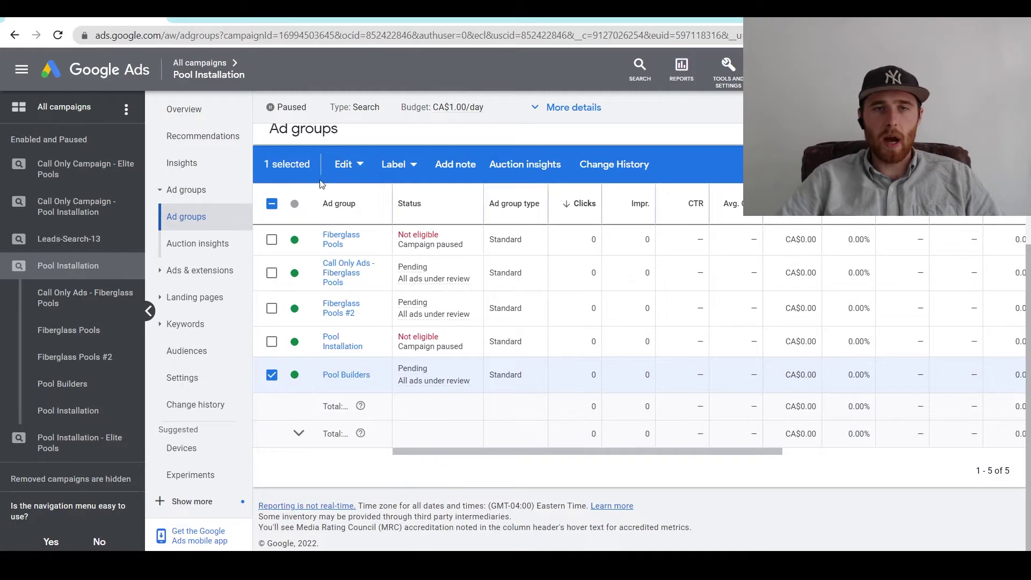
left_click(357, 164)
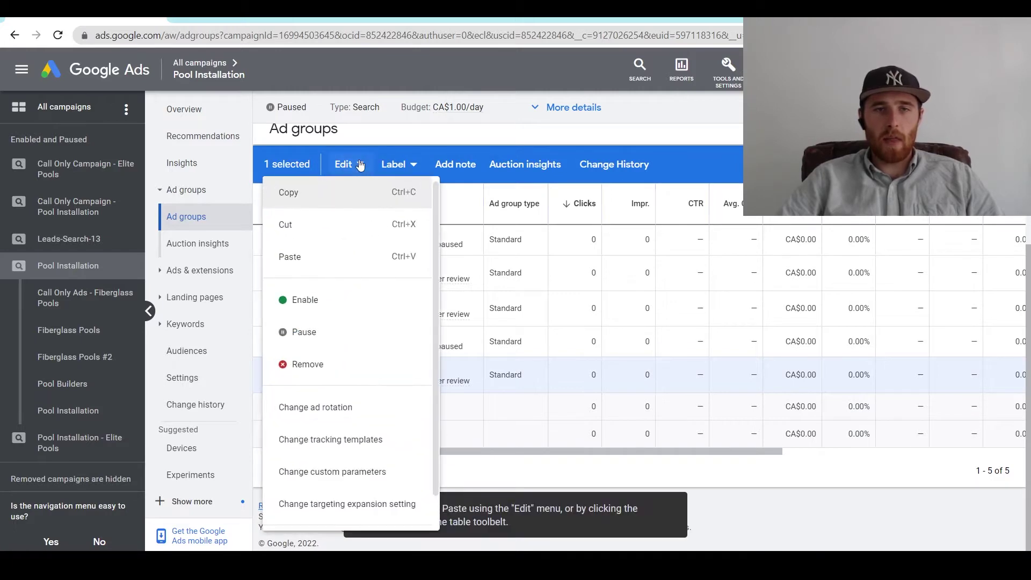
left_click(328, 272)
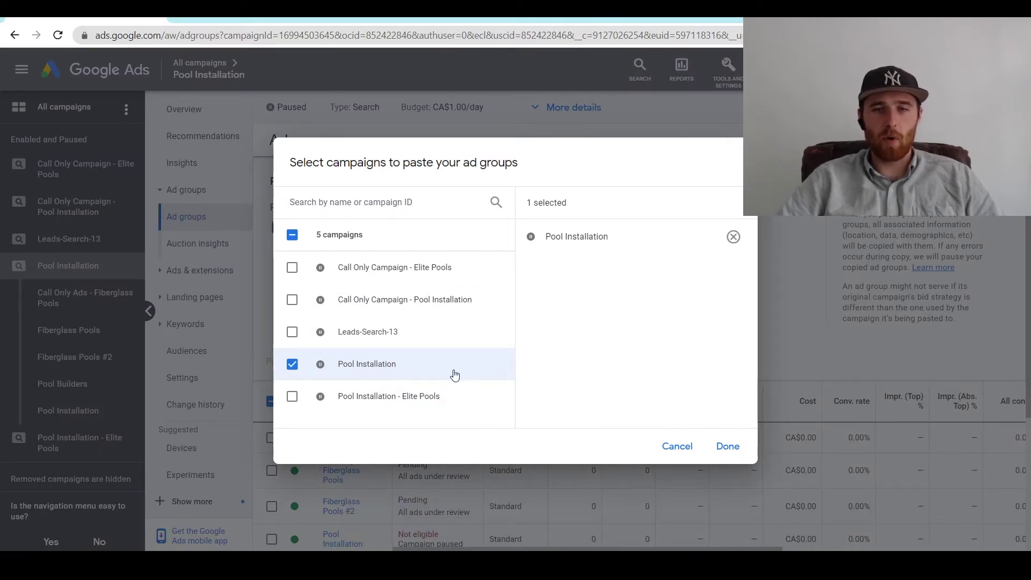
Step: Paste into Pool Installation with new ad groups kept paused, creating Pool Builders #2
left_click(726, 449)
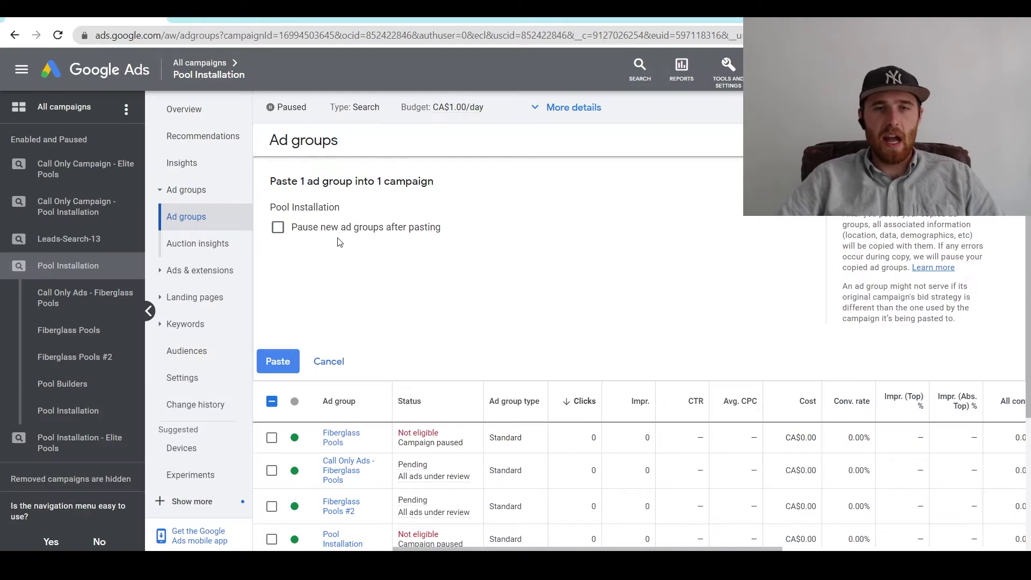
left_click(296, 239)
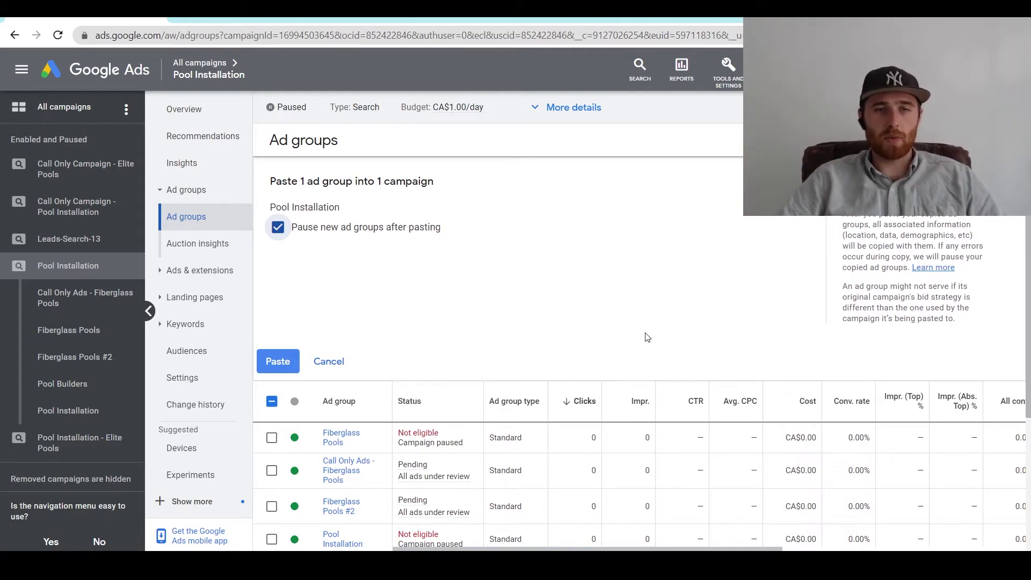
left_click(278, 362)
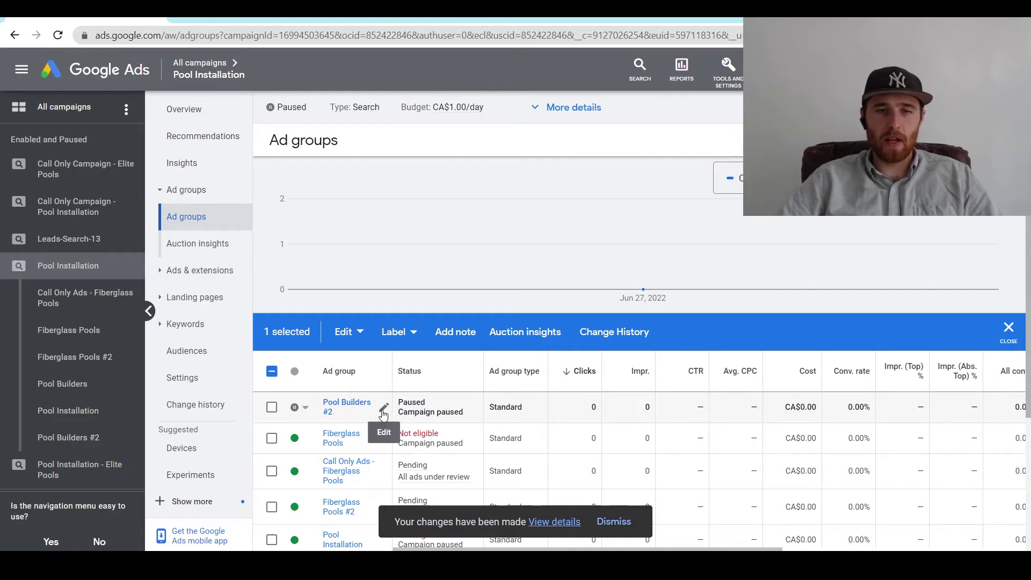
Step: Rename Pool Builders #2 to Pool Contractors and go to its search keywords
left_click(383, 410)
double_click(380, 440)
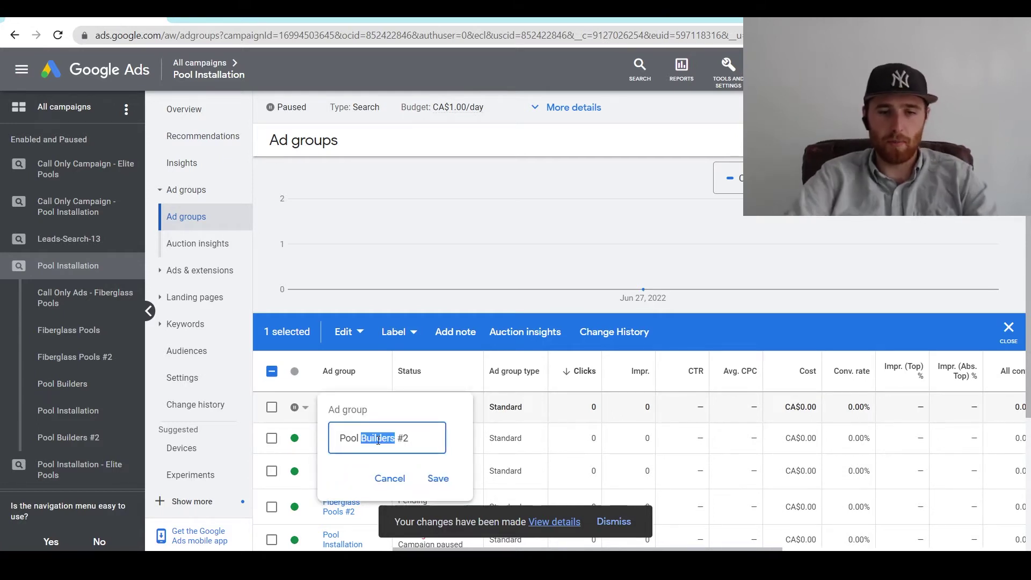
type("Con")
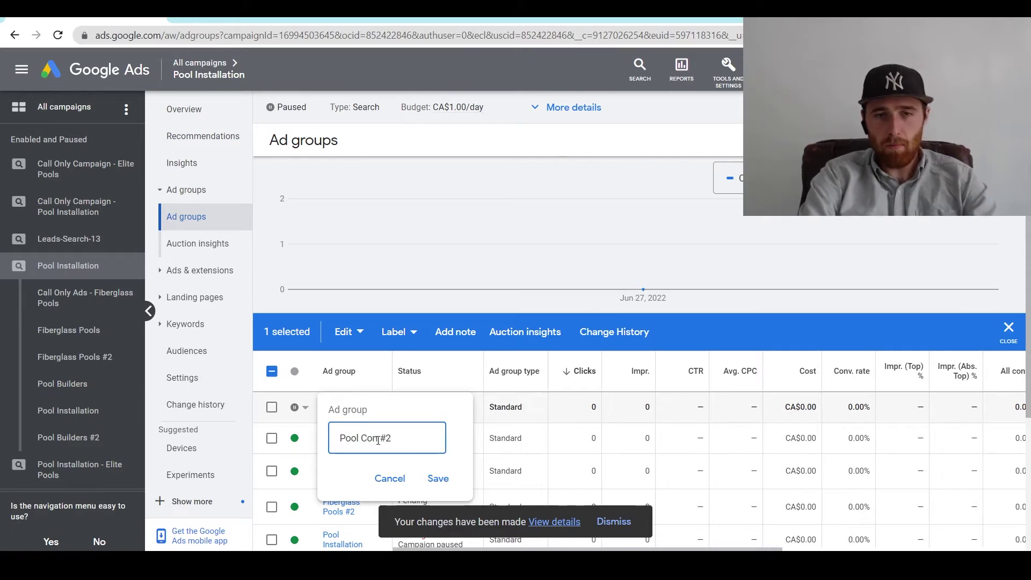
type("tractors")
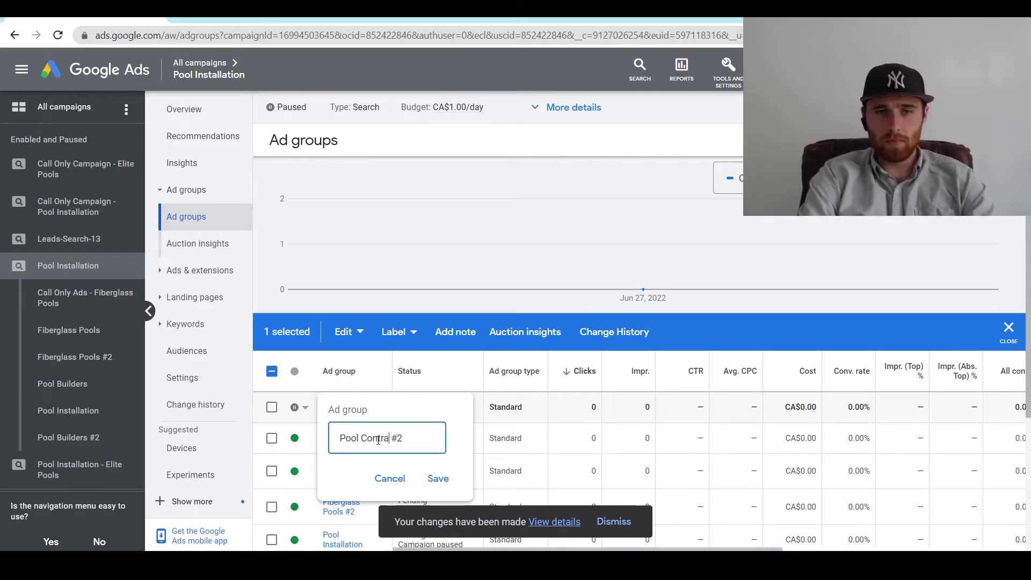
key("BackSpace")
key("BackSpace")
key("BackSpace")
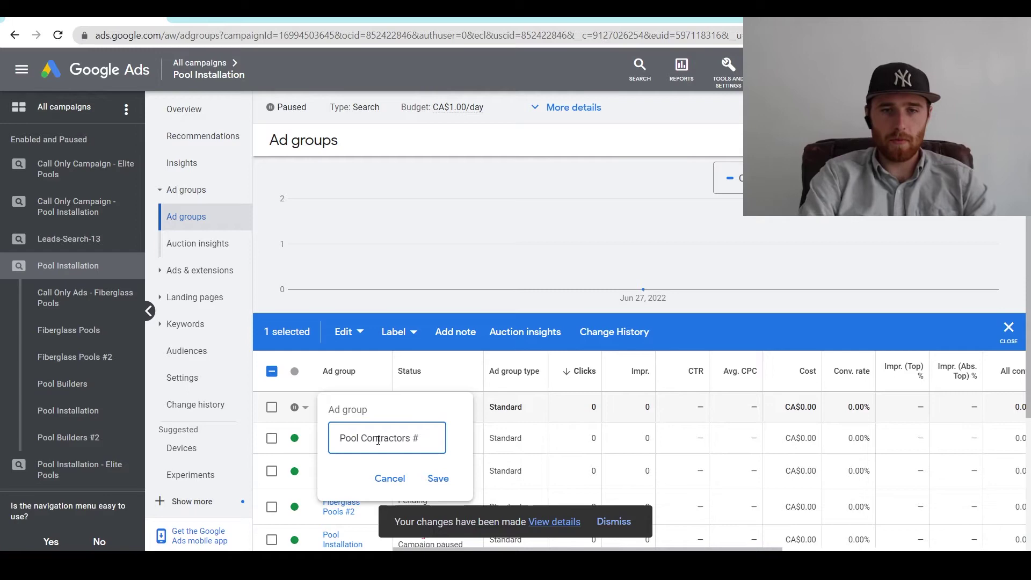
key("Return")
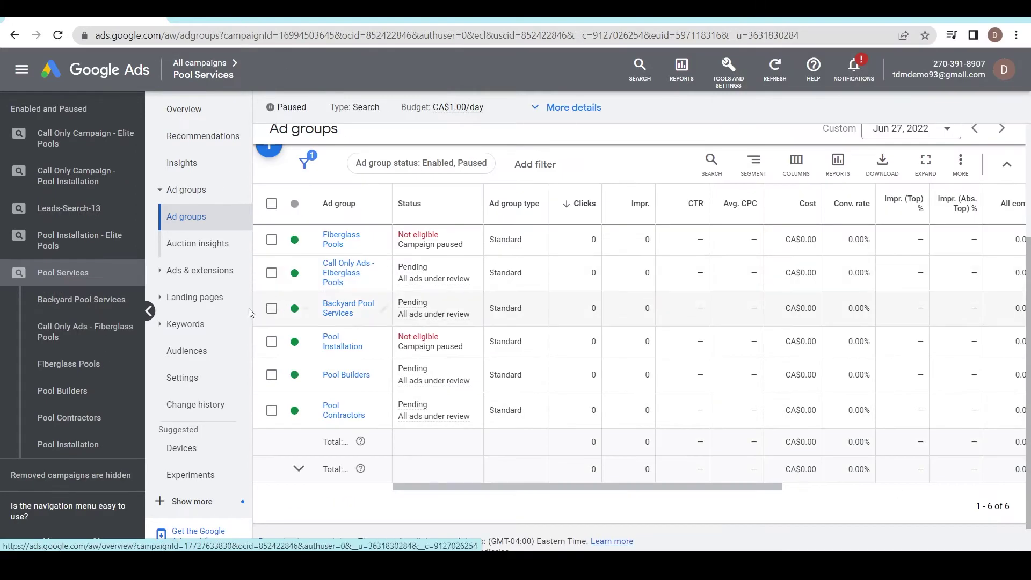
left_click(89, 431)
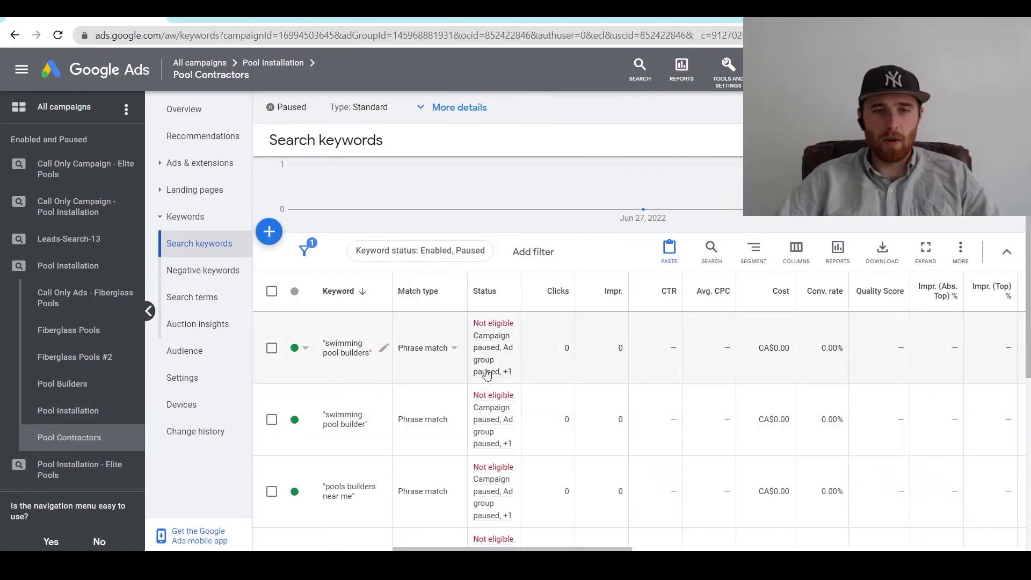
Step: Change the keyword 'swimming pool builders' to 'swimming pool contractors' and save it
scroll(348, 352, "down", 2)
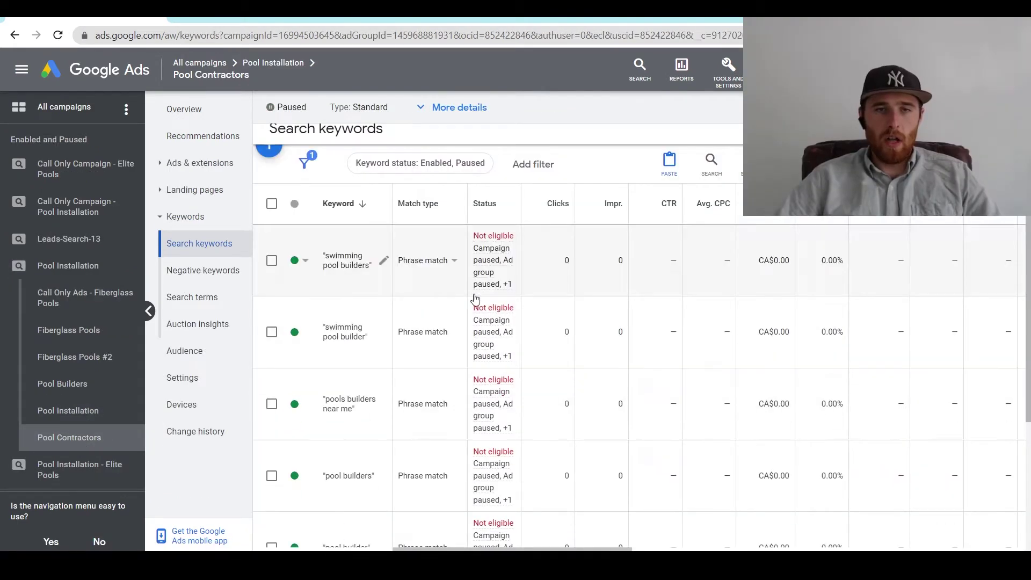
left_click(383, 260)
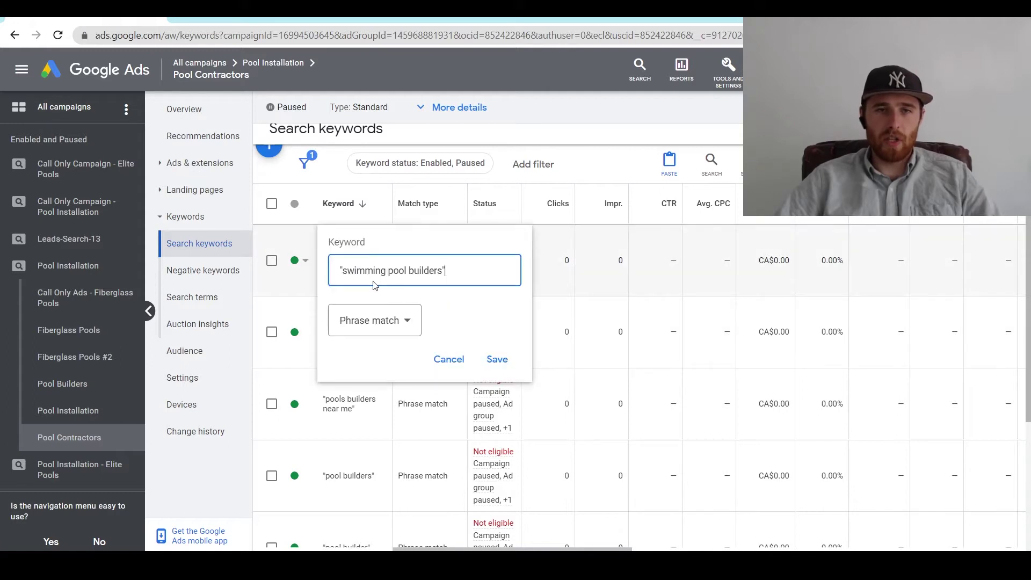
left_click(445, 359)
left_click(383, 262)
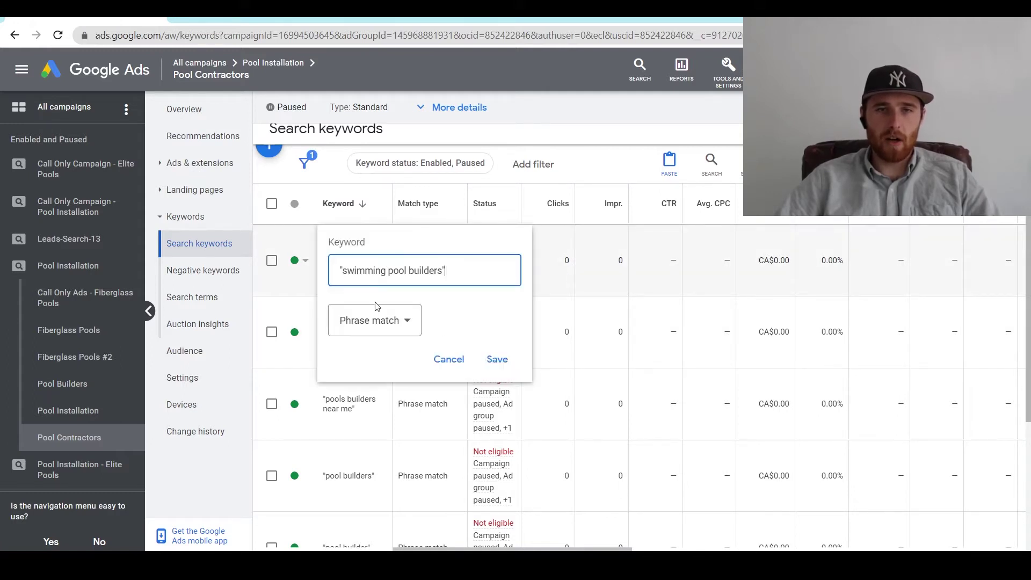
double_click(421, 271)
type("contra")
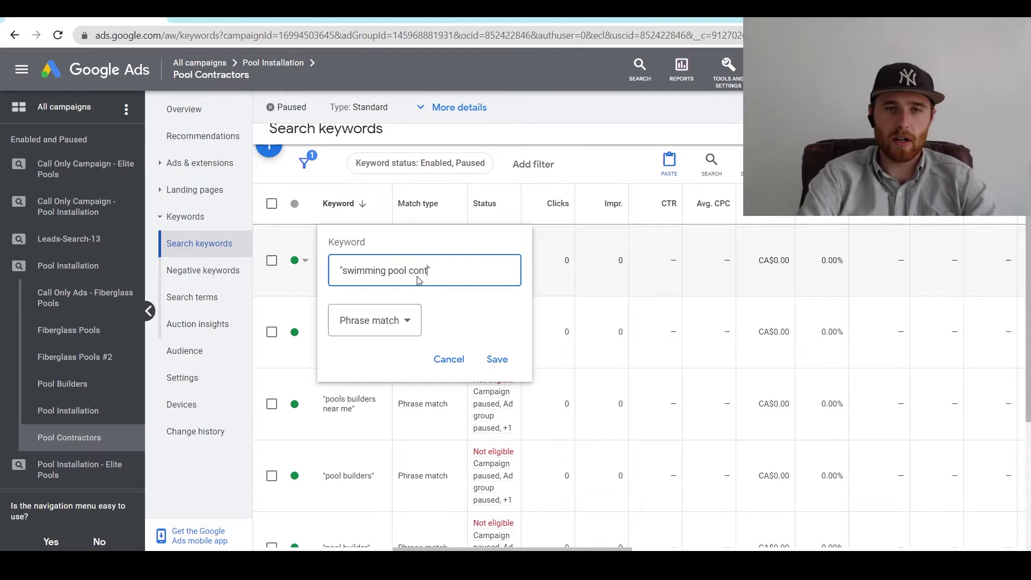
type("ctos")
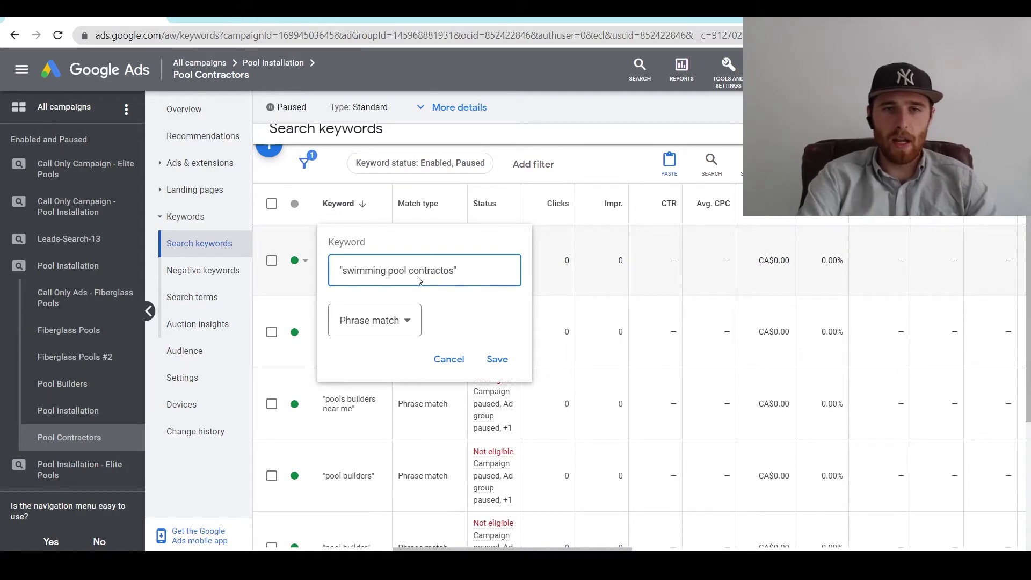
double_click(418, 280)
type("contrac")
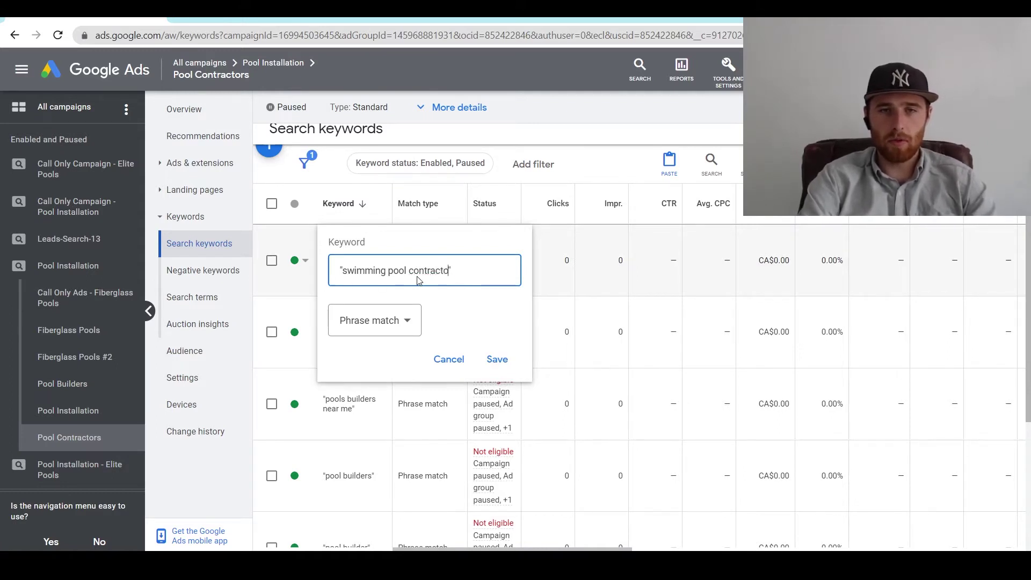
key("Return")
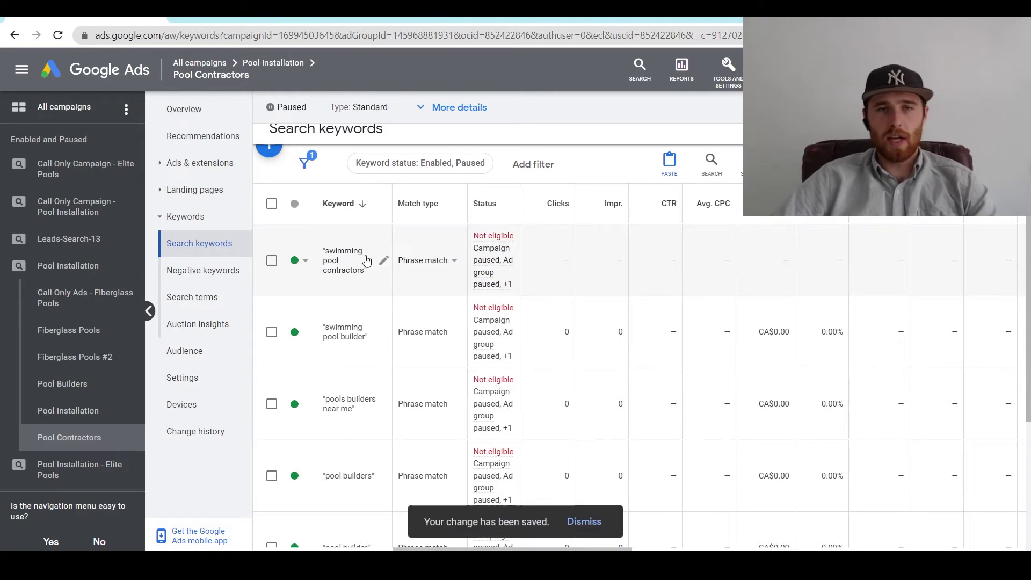
Step: Select all six keywords and start a Change keyword text edit
left_click(271, 204)
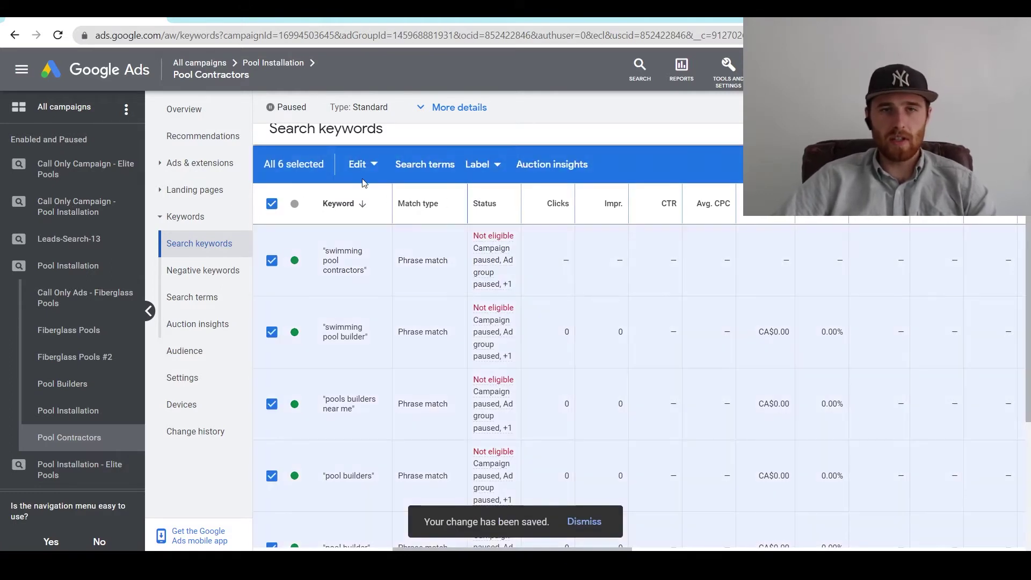
left_click(358, 165)
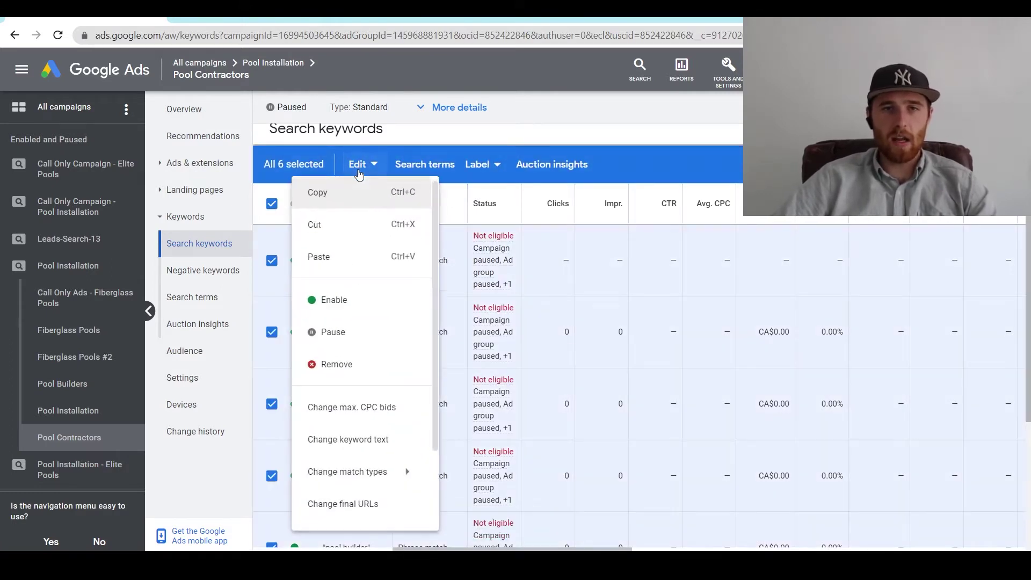
left_click(350, 440)
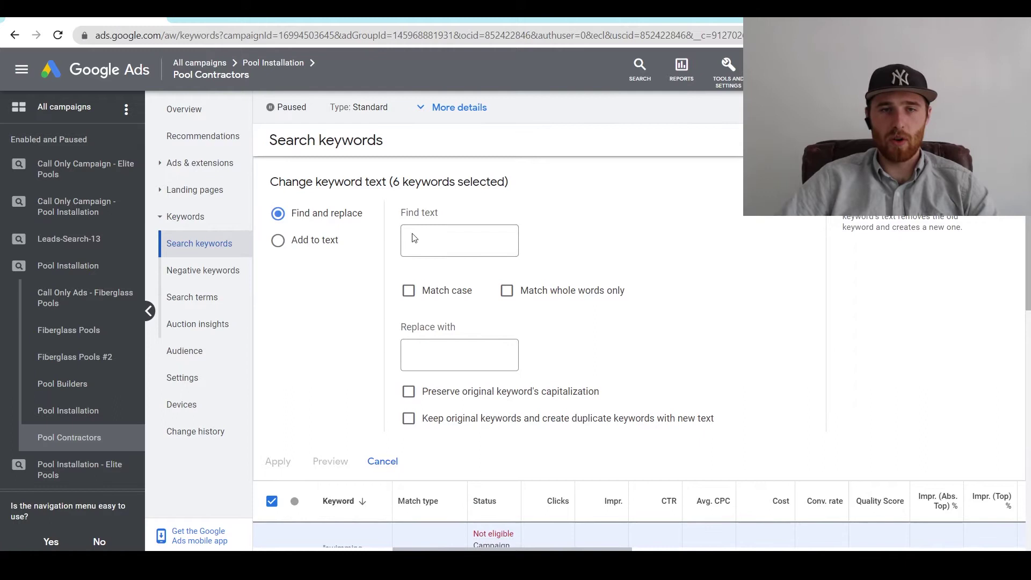
Step: Fill in Find text 'builder' and Replace with 'contractors'
scroll(304, 274, "down", 6)
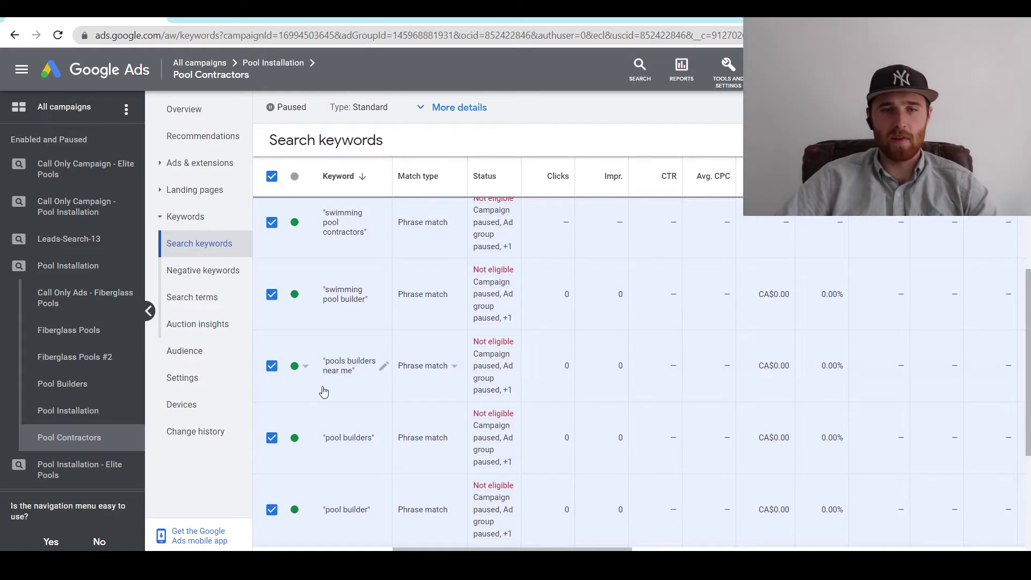
scroll(325, 392, "down", 3)
scroll(397, 424, "up", 6)
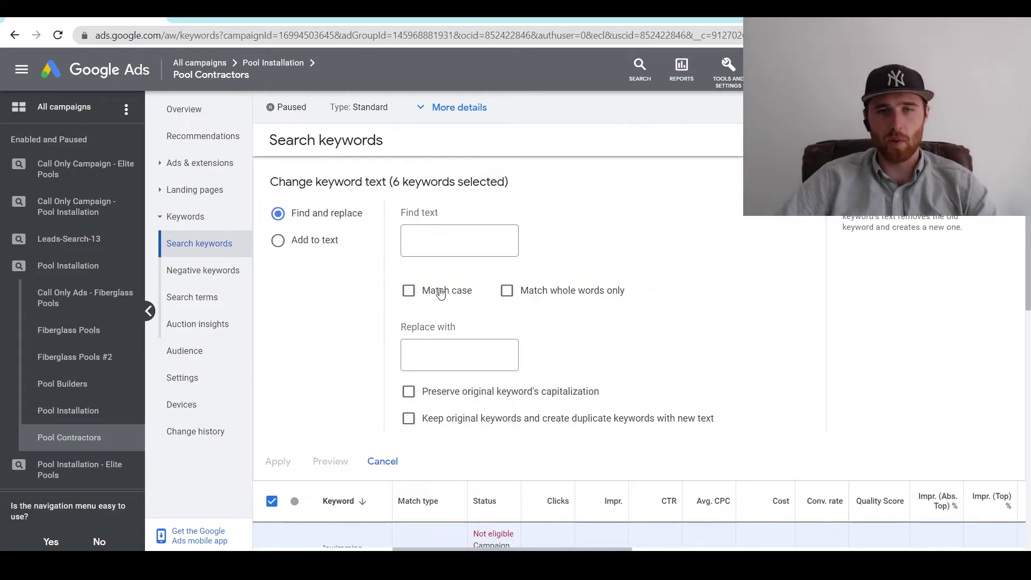
left_click(476, 238)
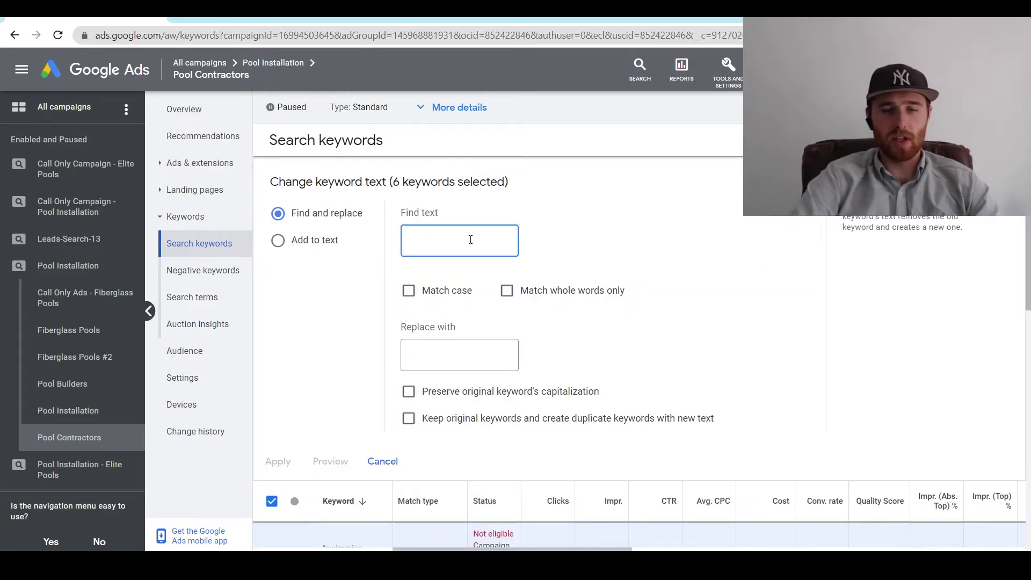
type("builder")
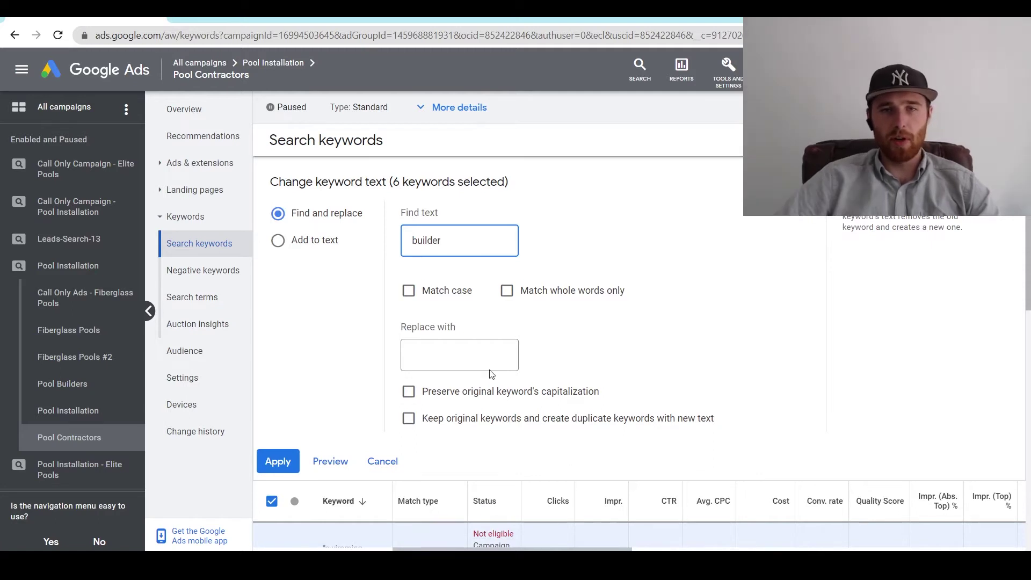
left_click(489, 369)
type("contractors")
scroll(713, 256, "down", 3)
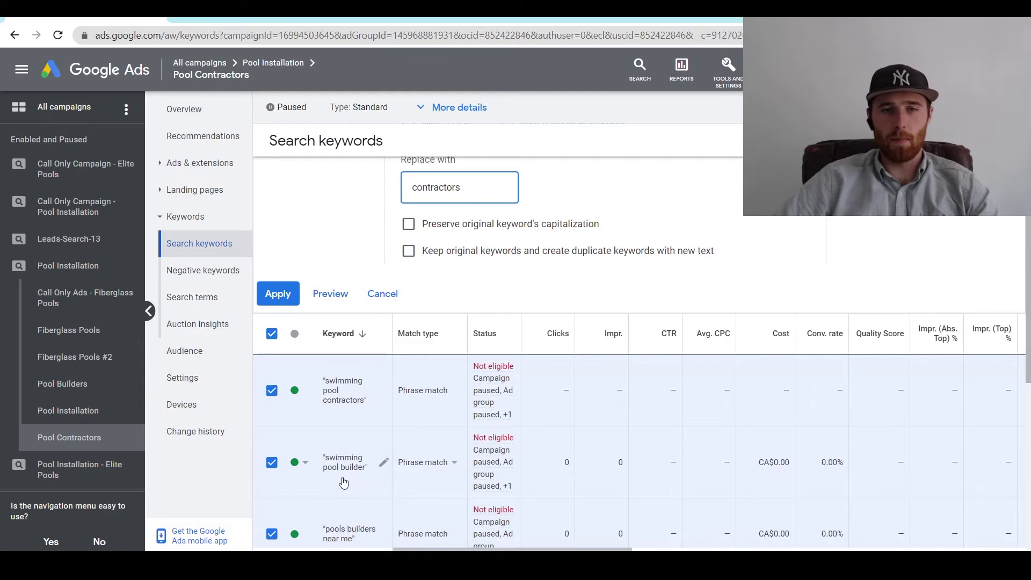
Step: Apply the builder-to-contractors replacement and review the resulting keywords
left_click(268, 293)
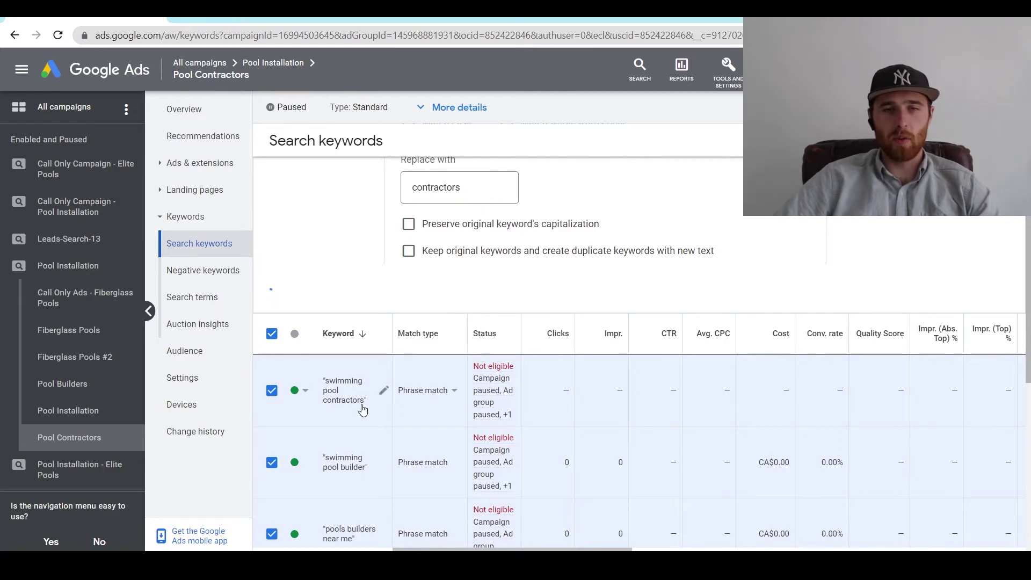
scroll(440, 322, "up", 3)
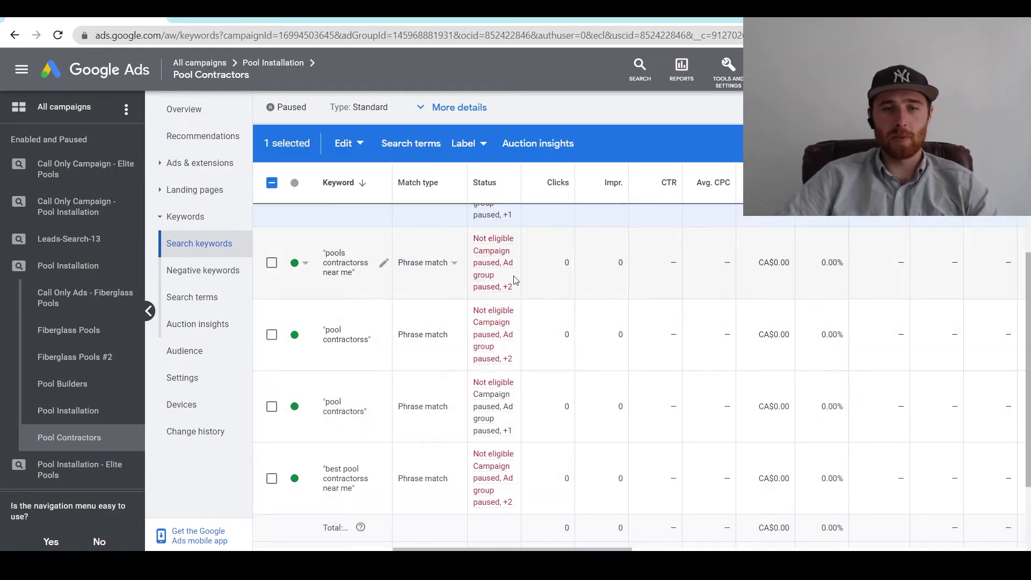
scroll(346, 268, "up", 5)
scroll(450, 324, "down", 3)
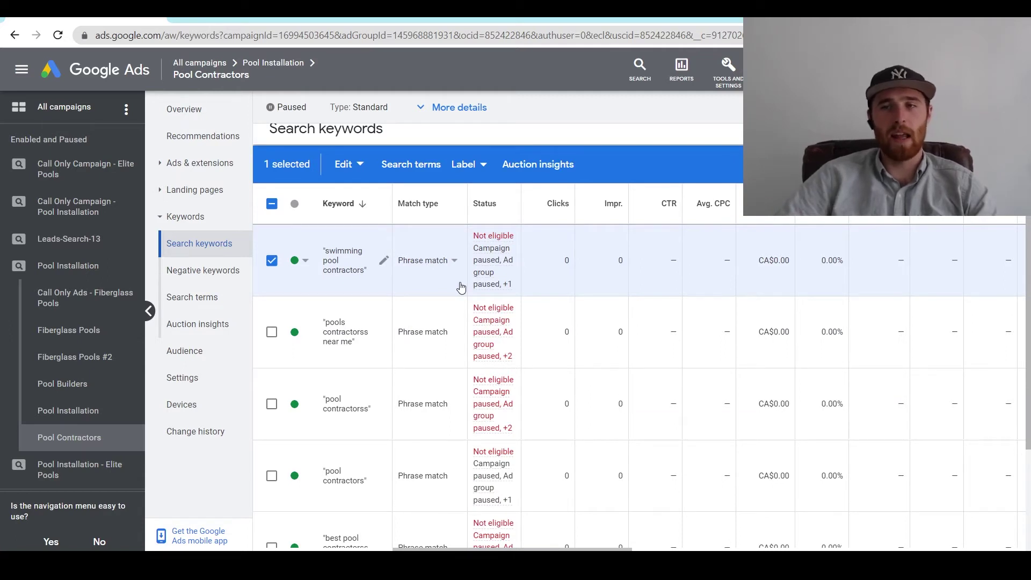
Step: Remove the extra 's' from pools contractorss near me, pool contractorss and best pool contractorss near me
left_click(384, 332)
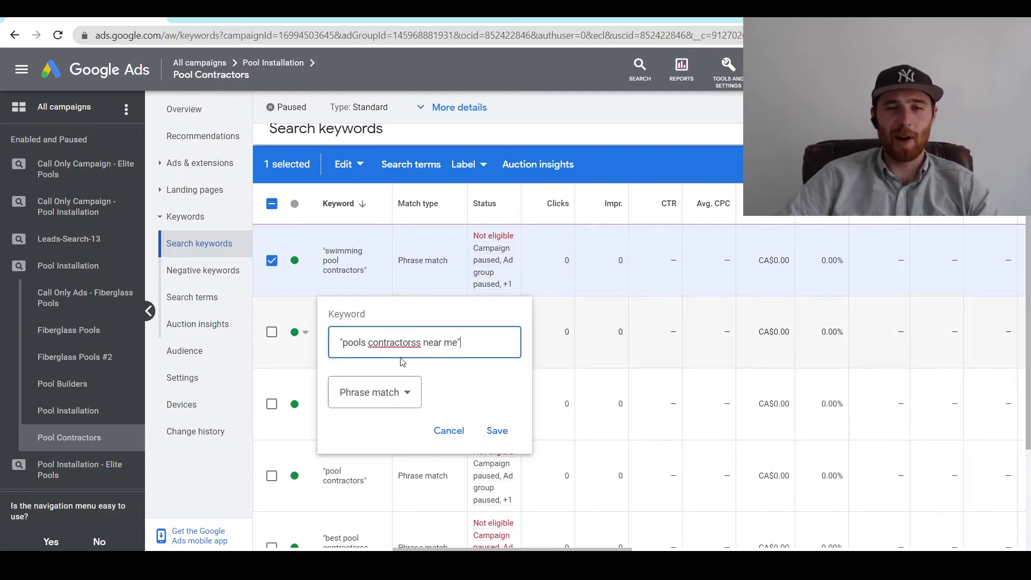
key("BackSpace")
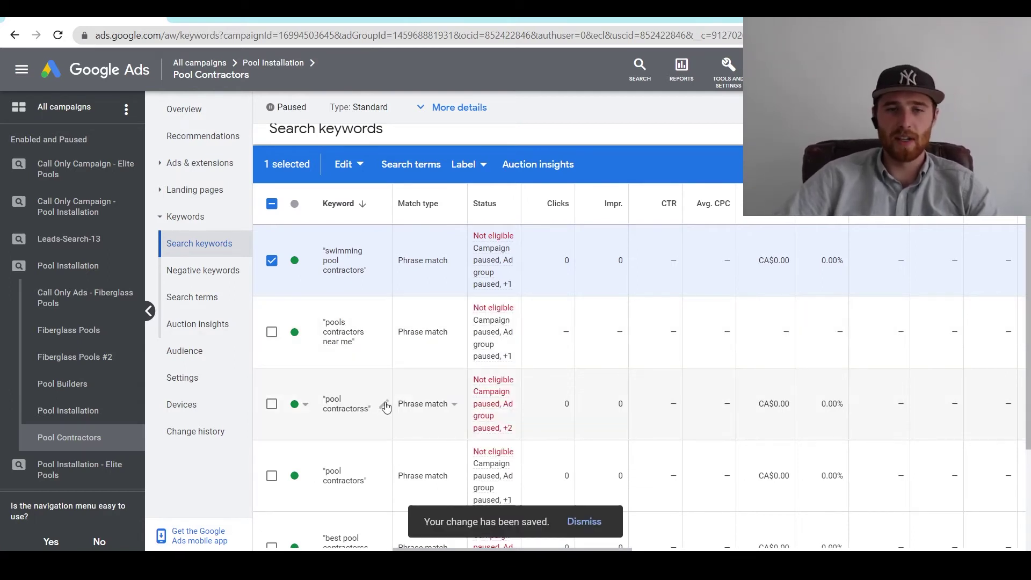
left_click(384, 404)
key("BackSpace")
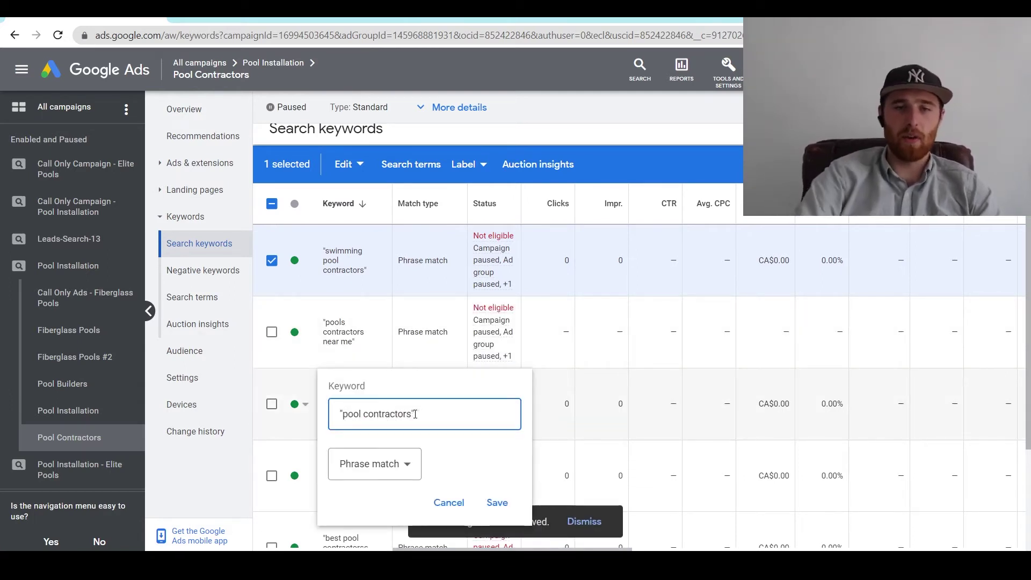
key("Return")
scroll(399, 387, "down", 2)
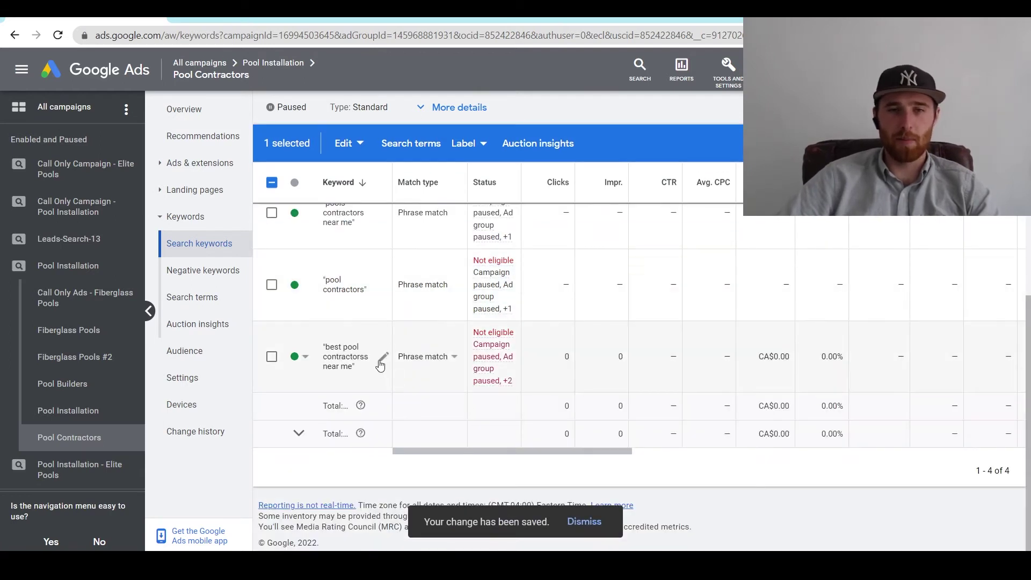
left_click(383, 359)
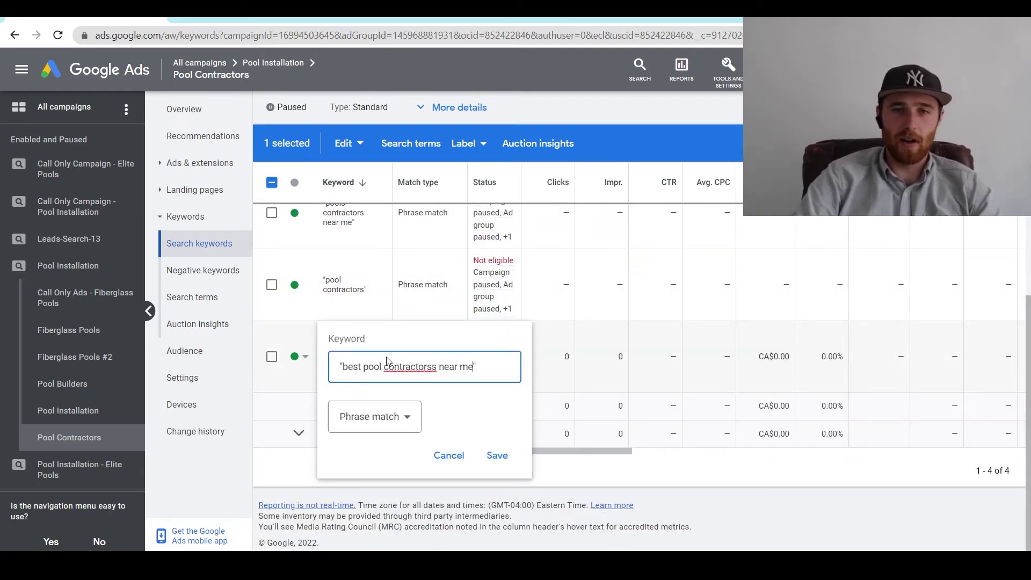
key("BackSpace")
key("Return")
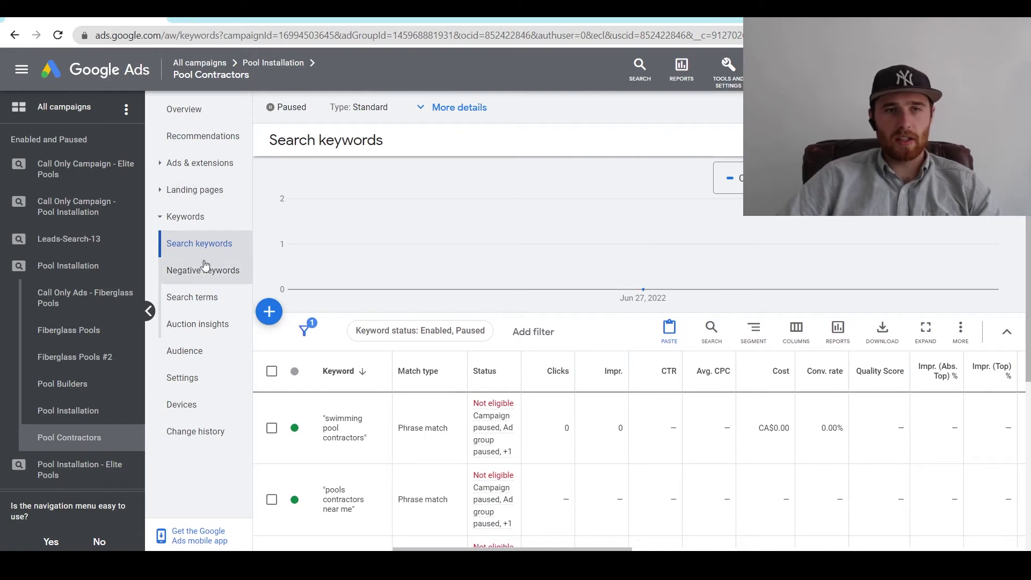
Step: Select the ad group's only ad and choose a bulk Display path change
left_click(200, 163)
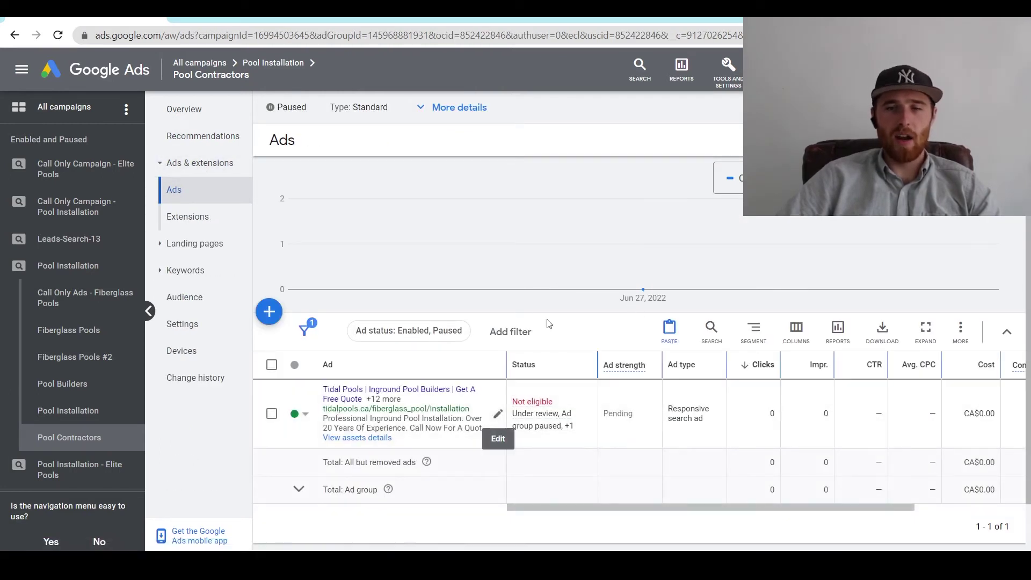
left_click(497, 416)
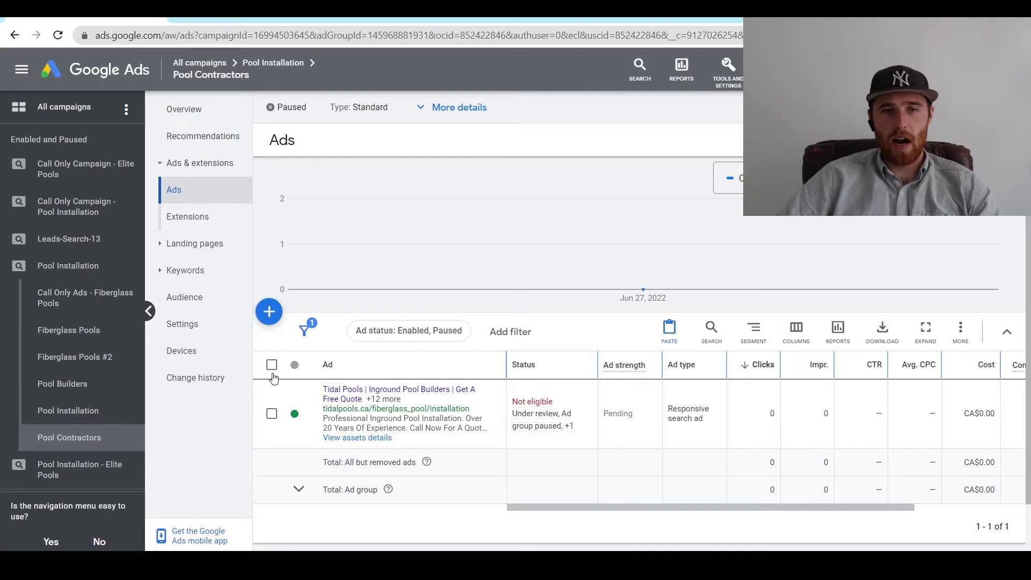
left_click(272, 413)
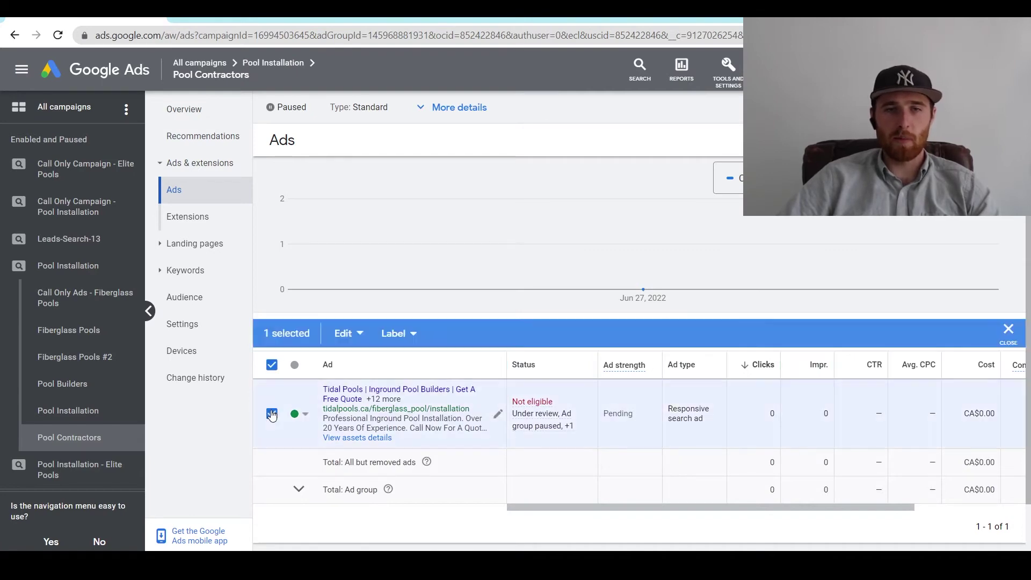
left_click(344, 332)
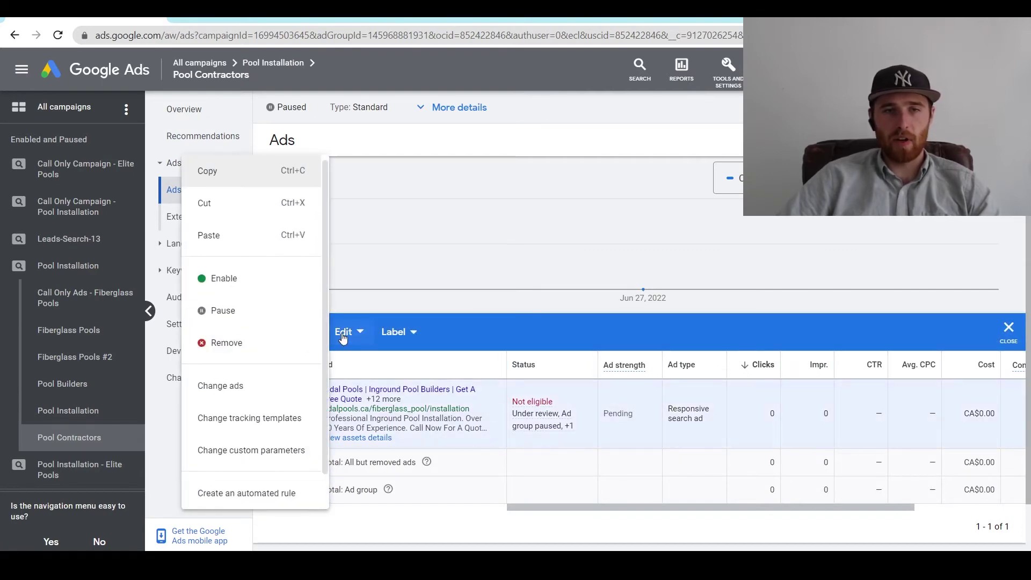
left_click(254, 386)
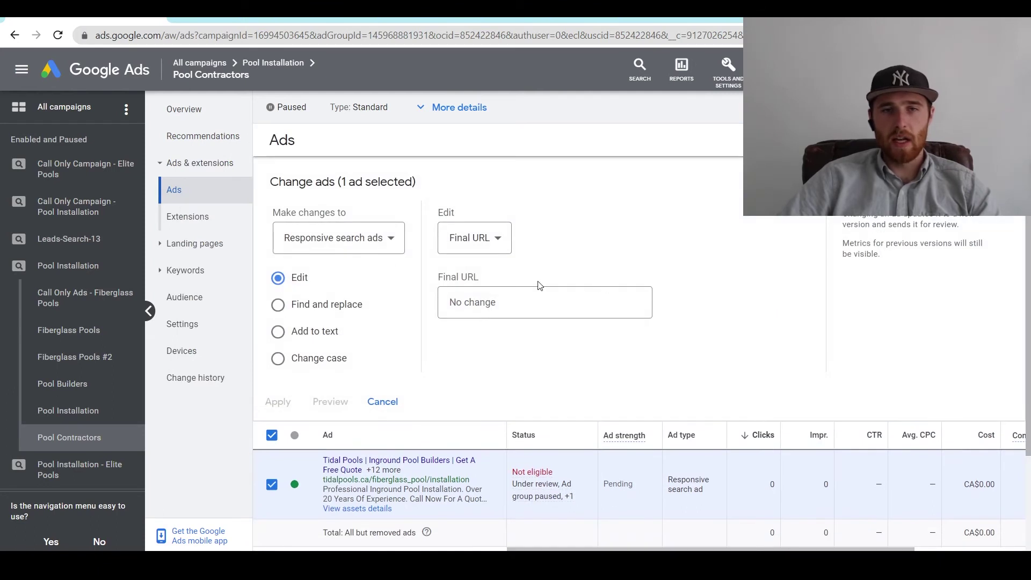
left_click(439, 241)
left_click(683, 255)
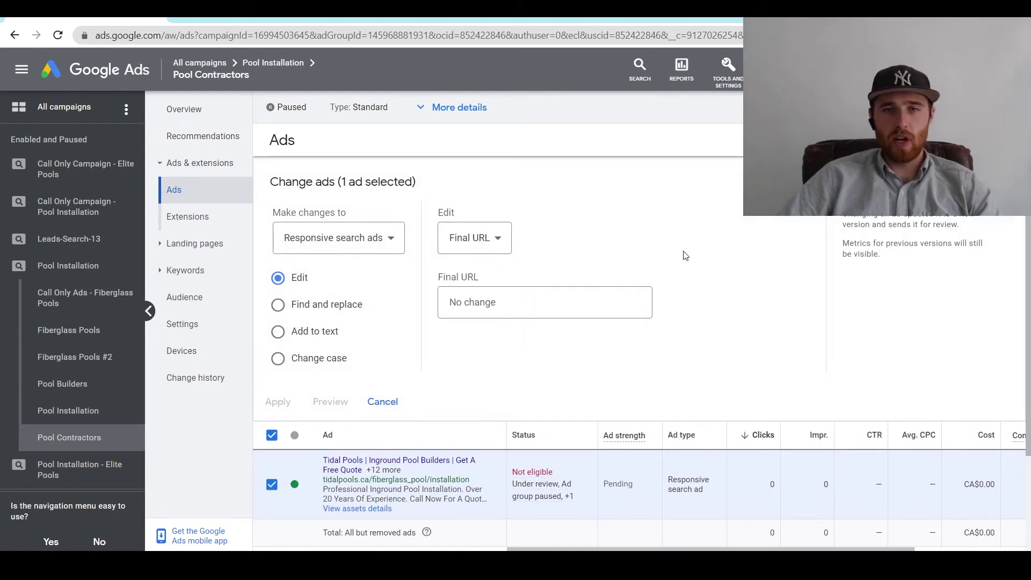
left_click(492, 240)
left_click(491, 322)
Step: Set the display path to pool/contractors and apply it
left_click(563, 299)
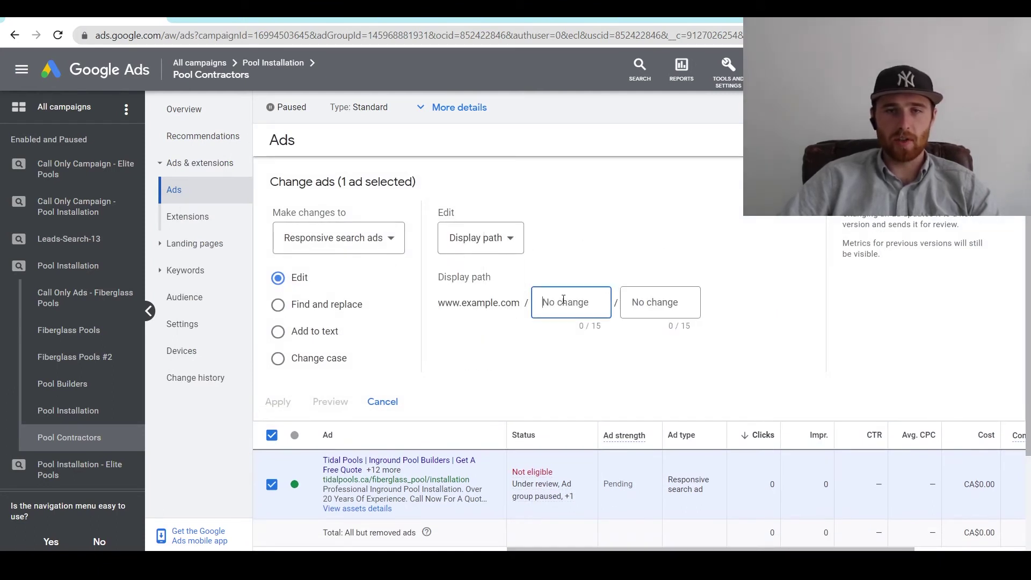
type("pool")
key("Tab")
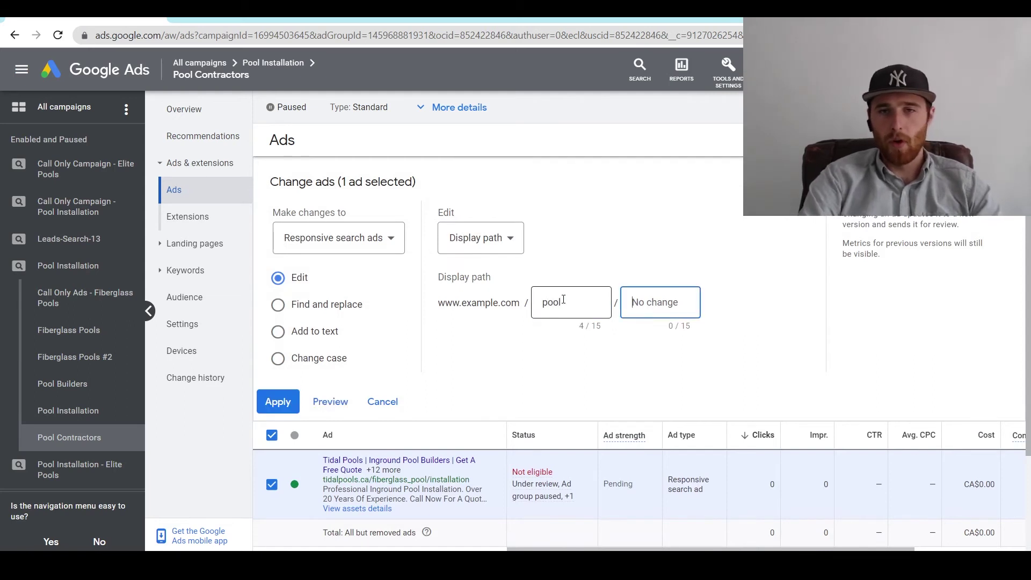
type("contractor")
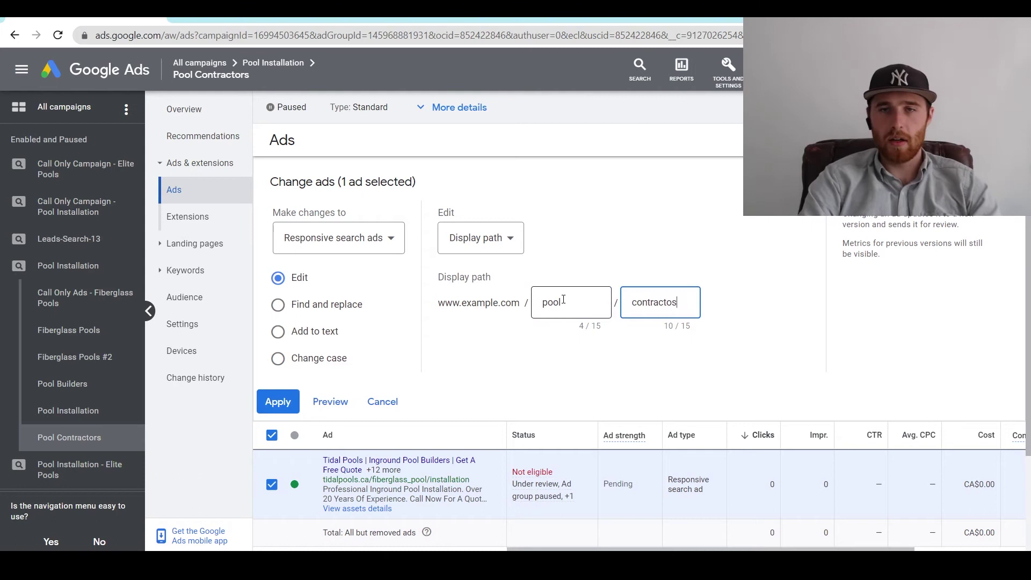
key("BackSpace")
type("rs")
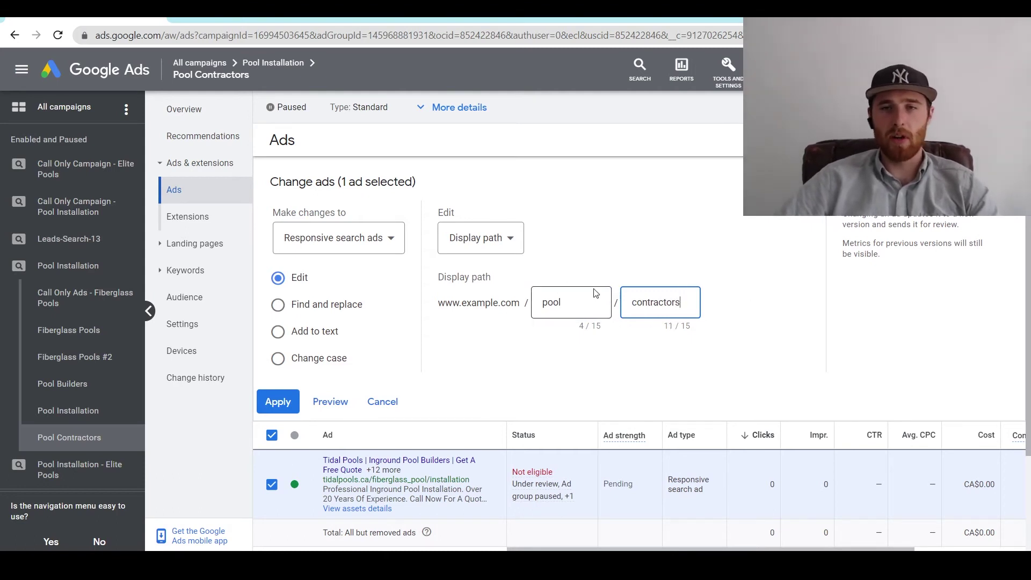
middle_click(724, 286)
middle_click(699, 328)
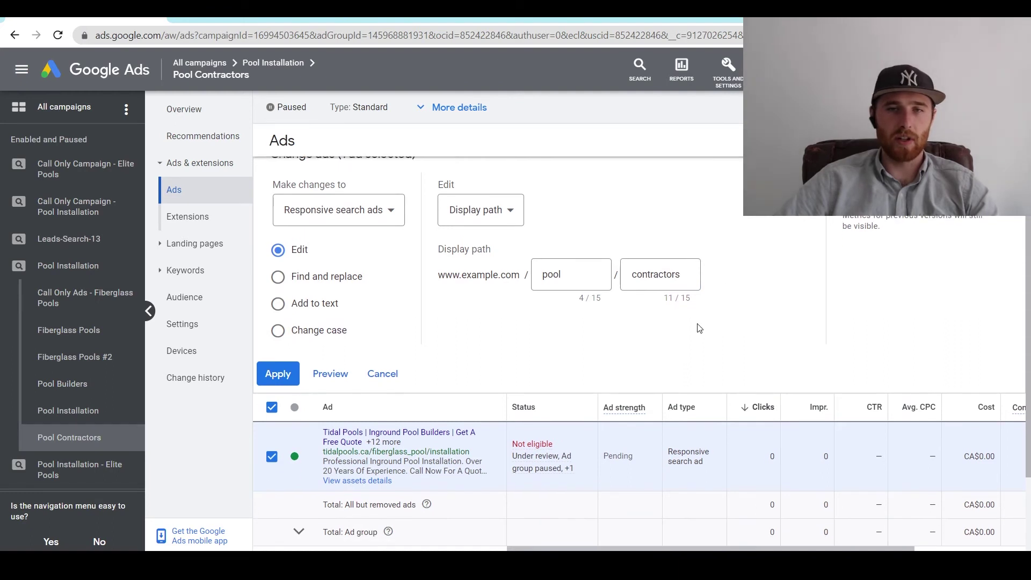
left_click(278, 378)
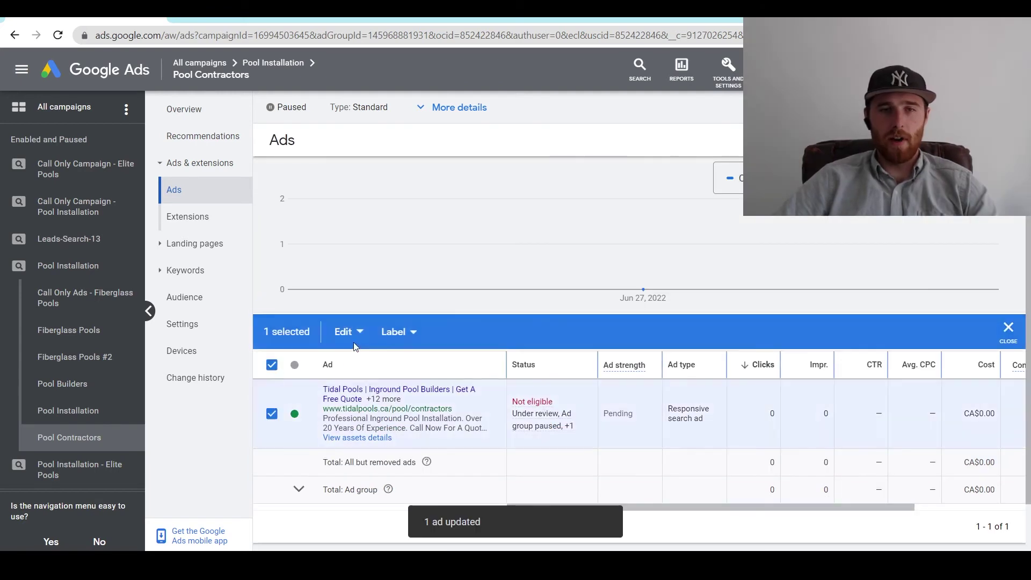
Step: Find 'Builder' and replace it with 'Contractor' in the ad's headlines, then apply
left_click(341, 332)
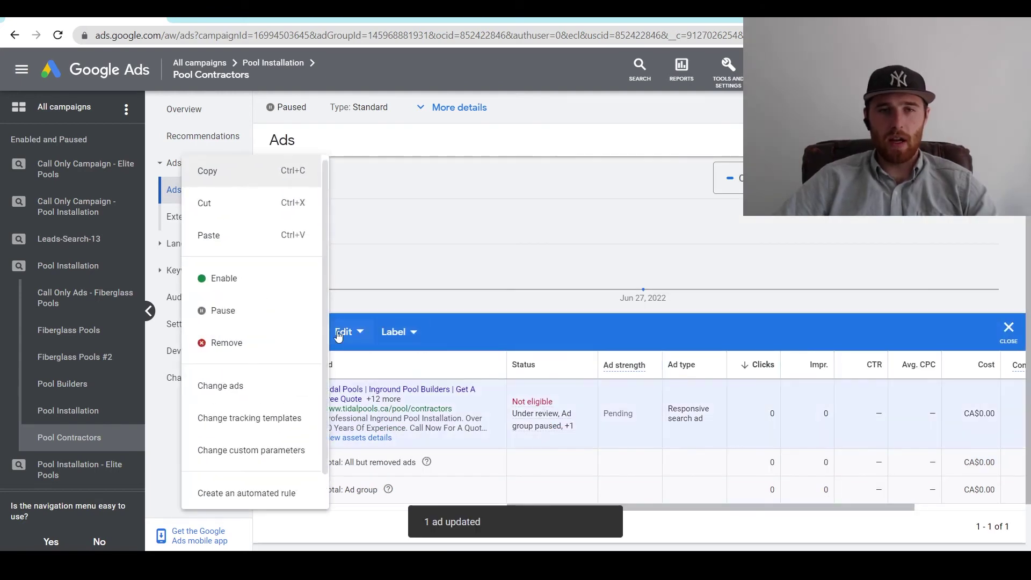
left_click(261, 388)
left_click(278, 305)
left_click(483, 240)
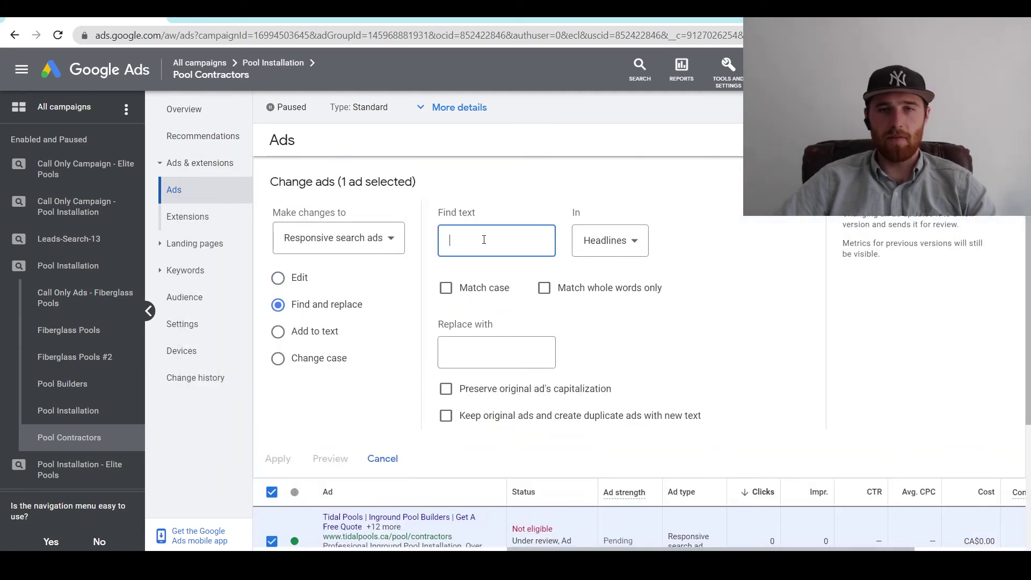
type("Builde")
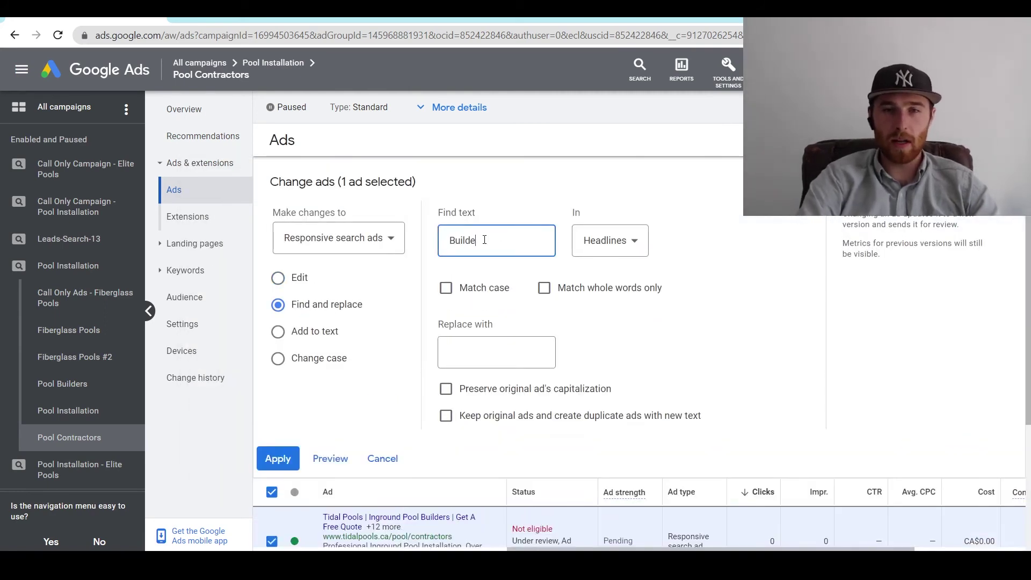
key("Tab")
key("Tab")
key("Tab")
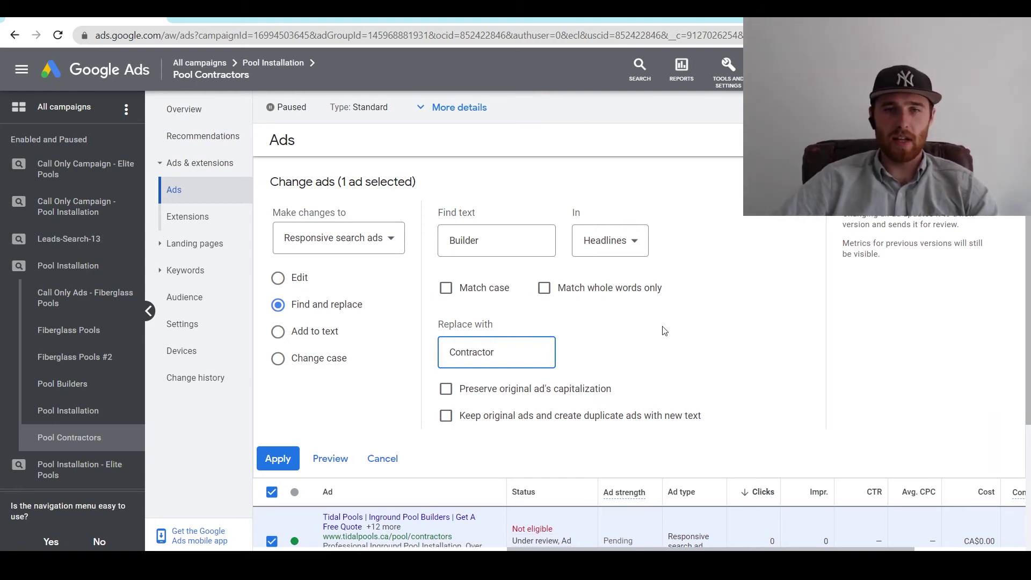
scroll(787, 301, "down", 1)
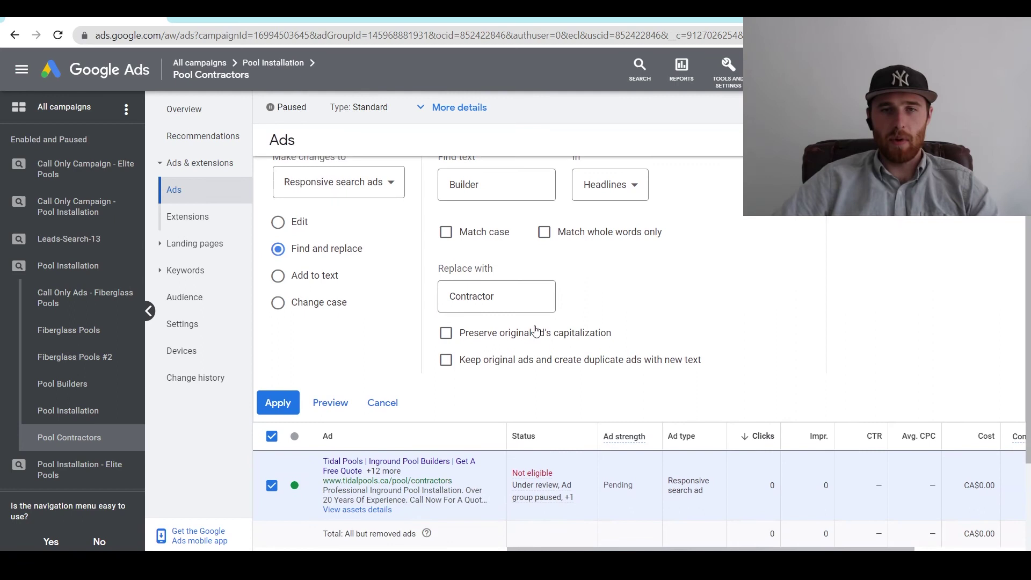
left_click(276, 400)
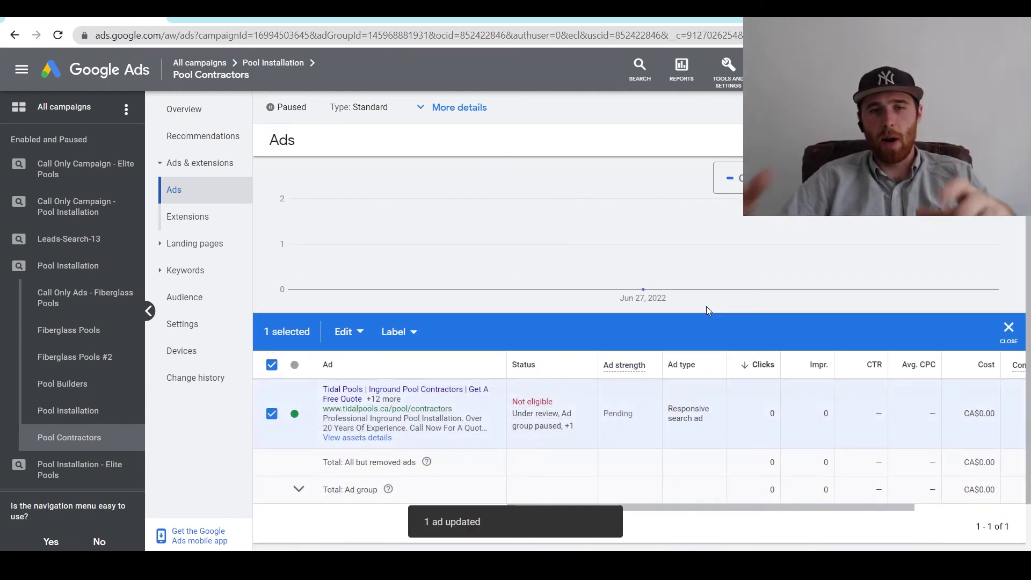
Step: Review the ad's 'Inground Pool Contractors' headline, descriptions and pool/contractors path, then save the ad
left_click(498, 414)
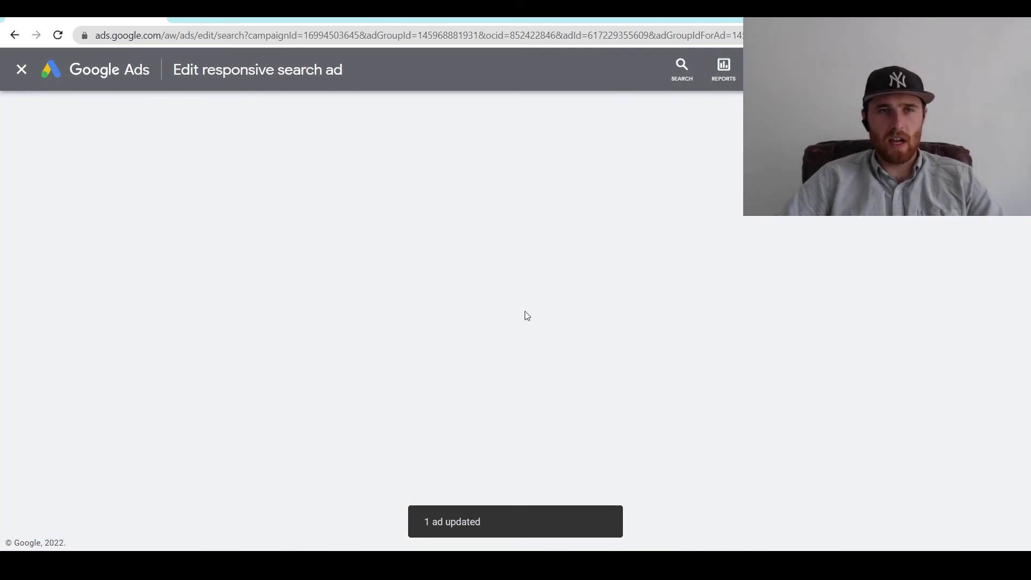
scroll(441, 320, "down", 2)
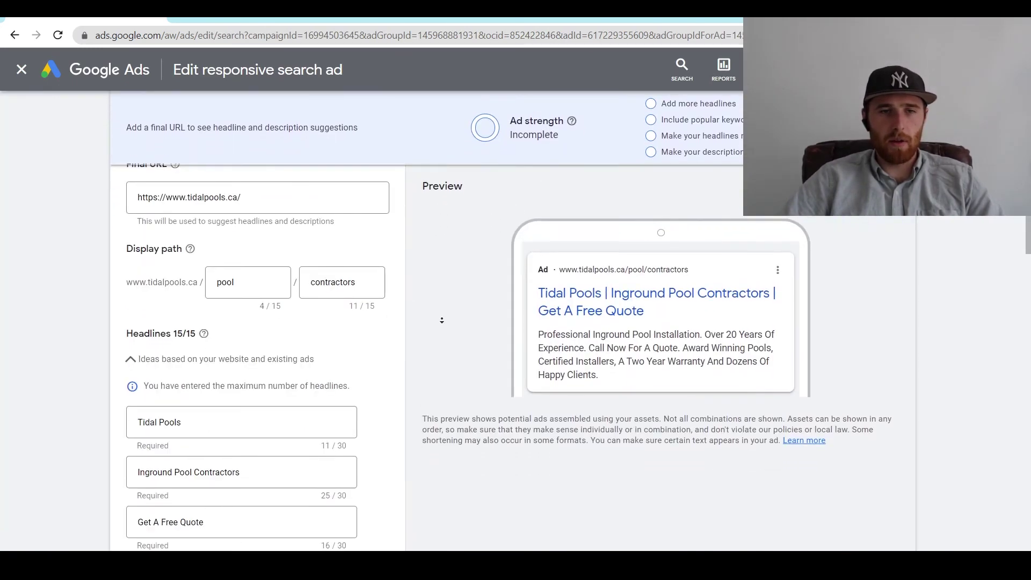
scroll(440, 312, "down", 3)
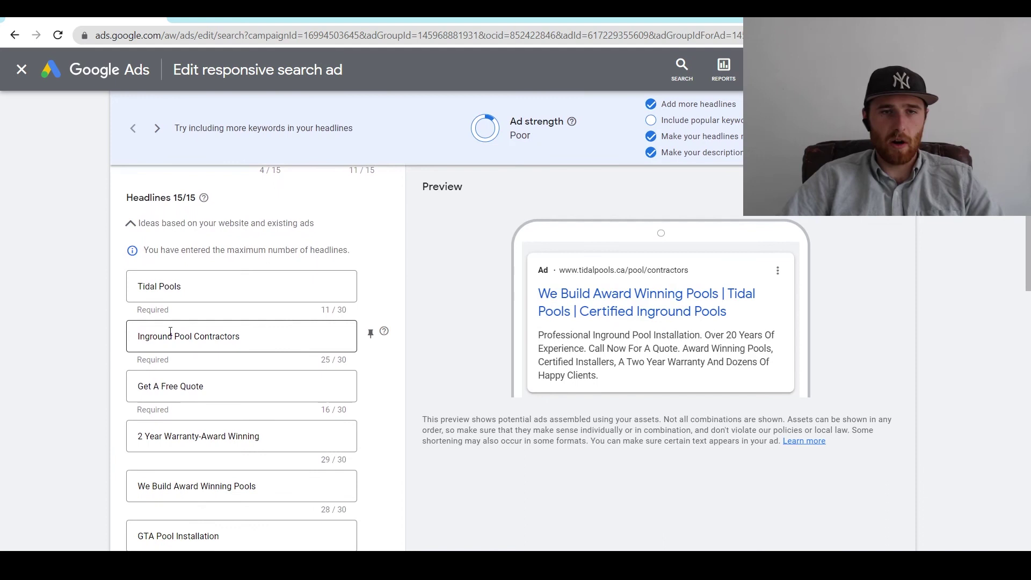
left_click(317, 336)
scroll(315, 354, "down", 3)
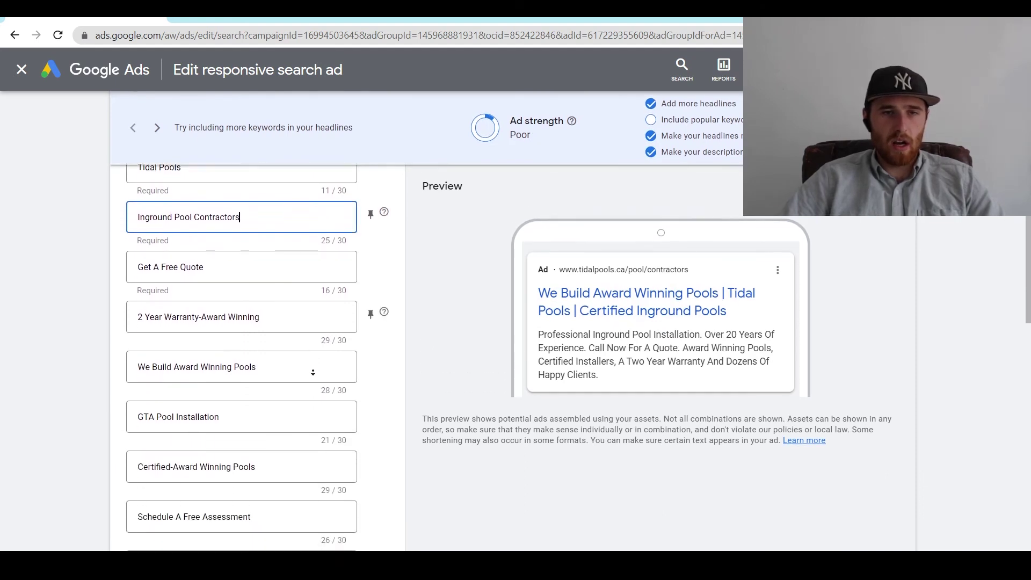
scroll(313, 371, "down", 5)
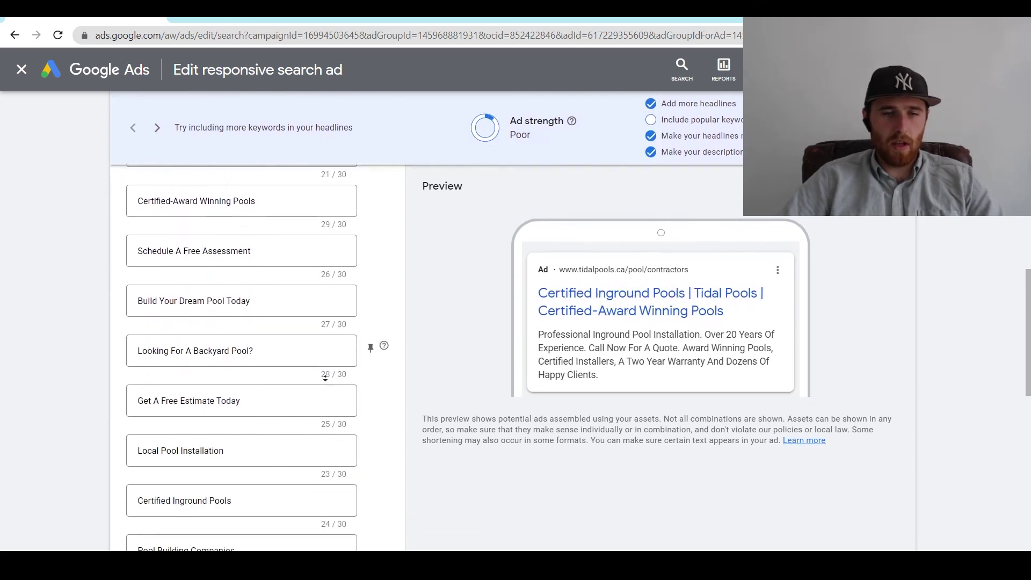
scroll(325, 378, "down", 4)
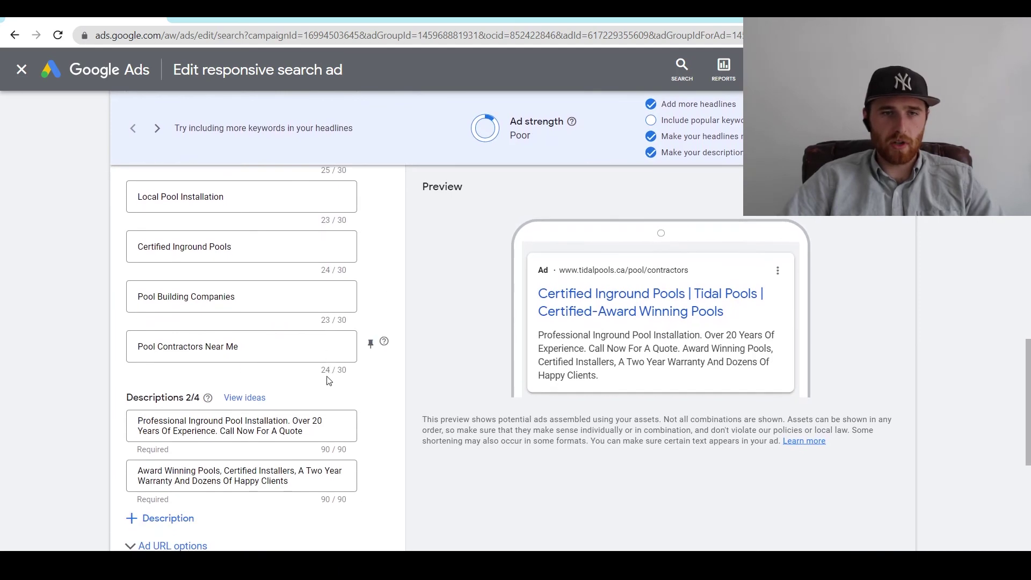
scroll(396, 345, "down", 6)
scroll(409, 344, "up", 6)
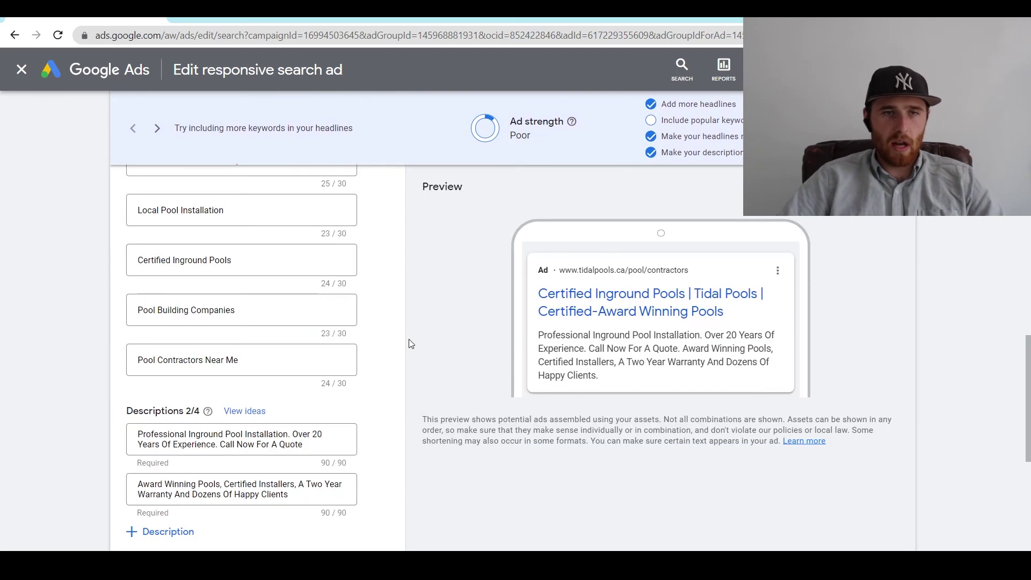
scroll(450, 354, "down", 6)
left_click(119, 494)
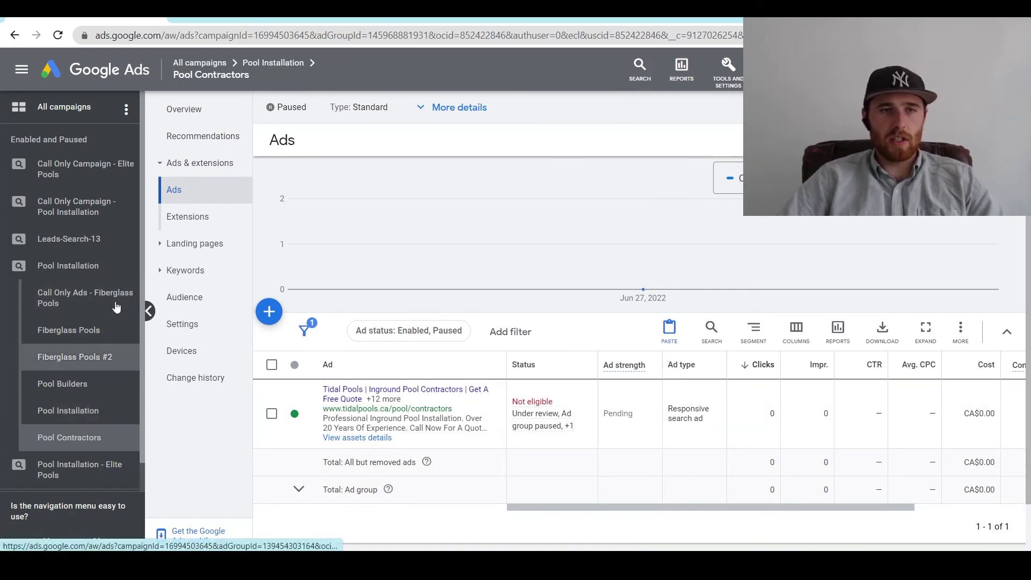
Step: Set the Pool Contractors ad group's status to Enabled in the Pool Installation campaign's Ad groups list
left_click(67, 266)
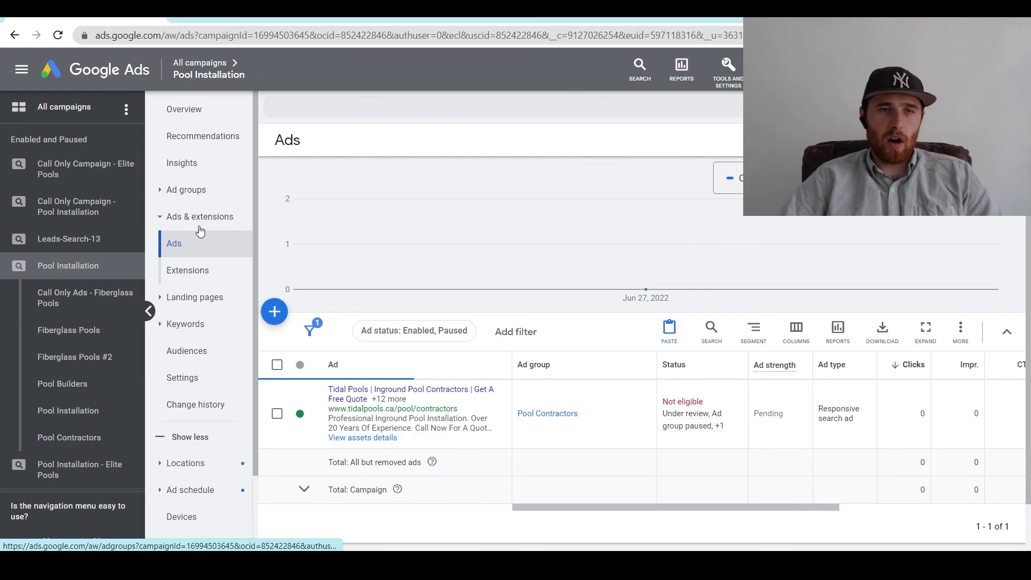
left_click(187, 190)
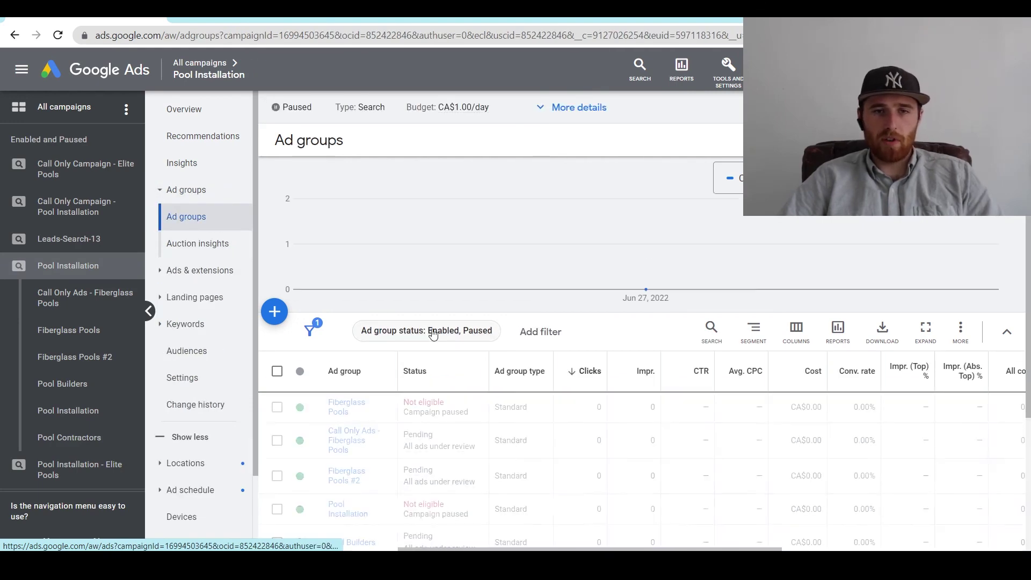
scroll(432, 333, "down", 3)
left_click(300, 408)
left_click(306, 419)
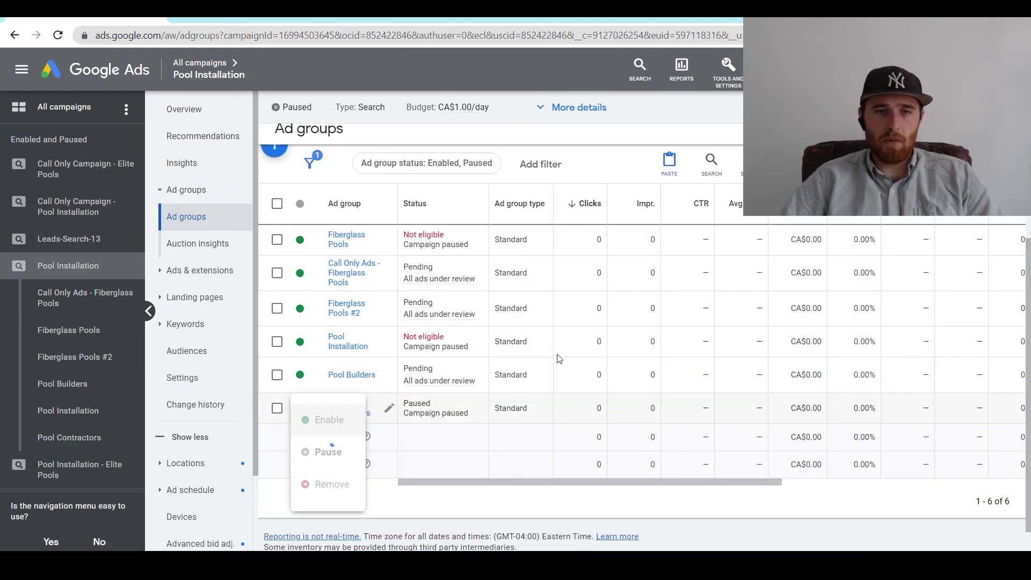